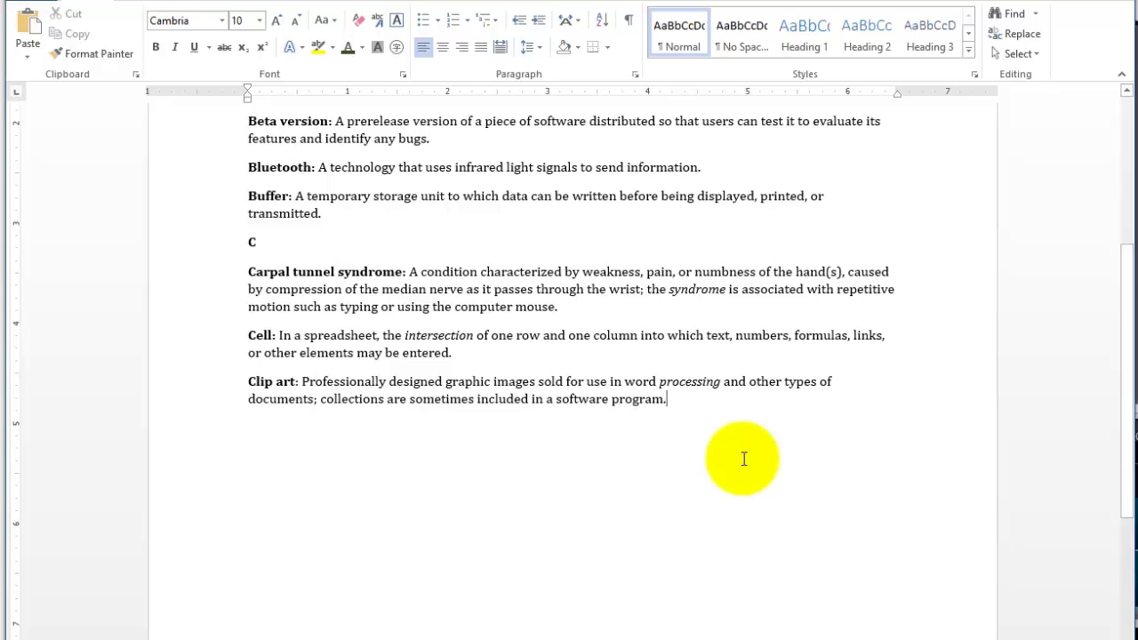
Step: Add a blank paragraph after the Cell entry, just above Clip art
key("Up")
key("Up")
key("Return")
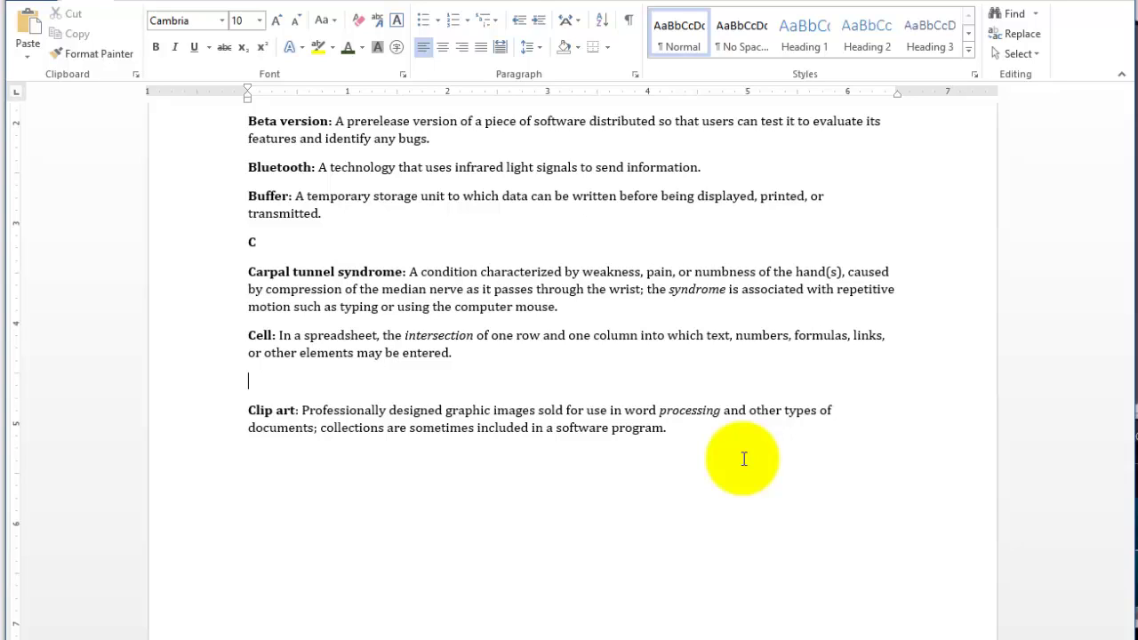
Step: Paste the bold Chinese abacus definition after Cell and remove the leftover empty line
type("Chinese abacus: Pebbles strung on a rod inside a farm. Pebbles in the upper part of an abacus correspond to 5 x 10⁰, or 5, for the first column; 5 x 10¹, or 50, for the second column; 5 x 10², or 500, for the third column, and so on.")
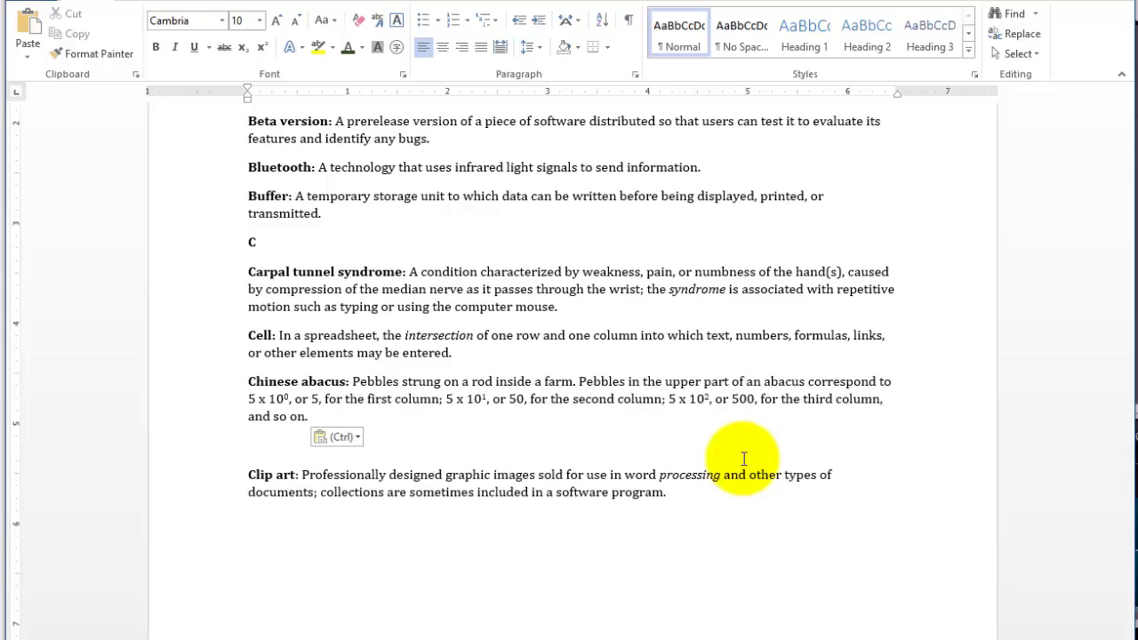
key("BackSpace")
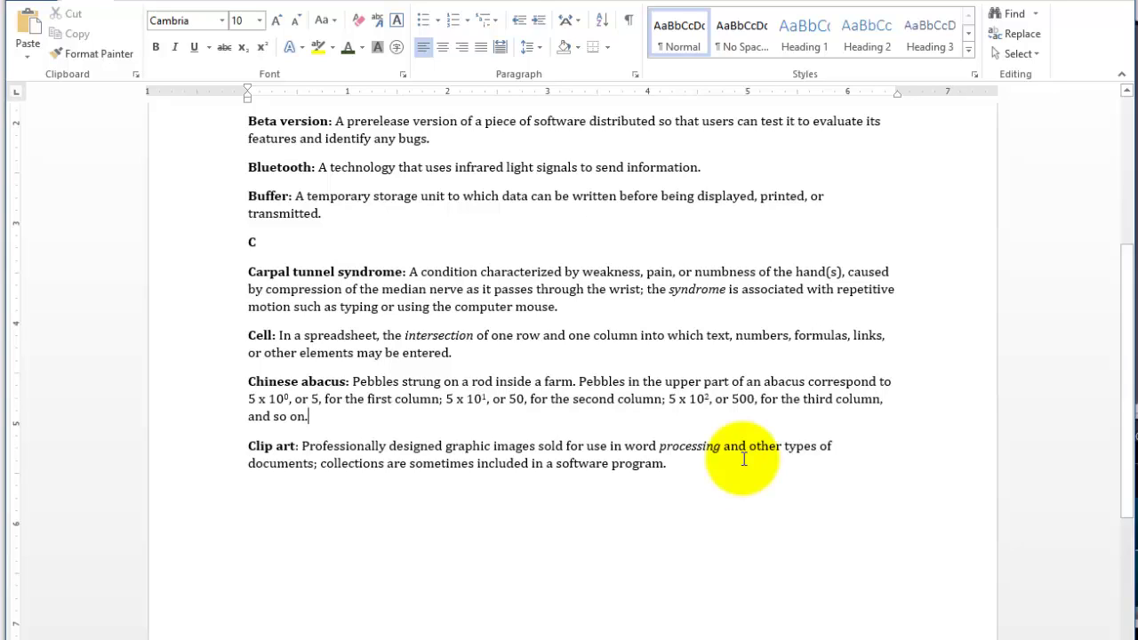
key("shift+Home")
key("shift+Up")
key("shift+Up")
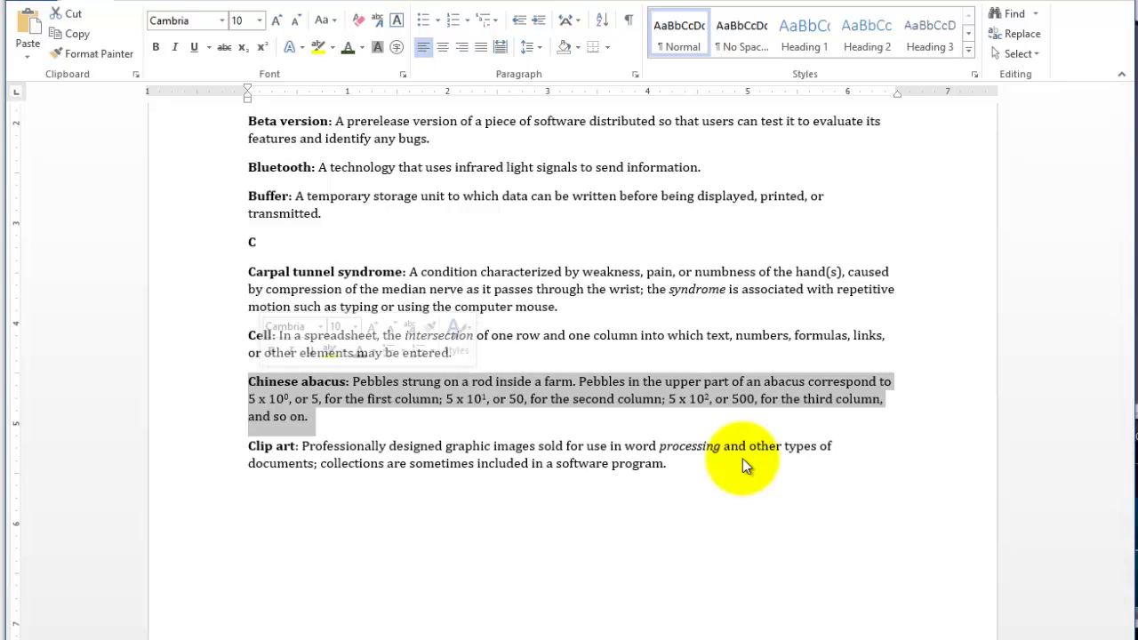
key("ctrl+Up")
key("ctrl+Up")
key("ctrl+shift+Right")
key("ctrl+shift+Right")
key("ctrl+shift+Right")
key("ctrl+shift+Right")
key("ctrl+shift+Right")
key("ctrl+shift+Right")
key("ctrl+shift+Right")
key("ctrl+shift+Right")
key("ctrl+shift+Right")
key("ctrl+shift+Right")
key("ctrl+shift+Right")
key("ctrl+shift+Right")
key("ctrl+shift+Right")
key("ctrl+shift+Right")
key("ctrl+shift+Right")
key("ctrl+shift+Right")
key("ctrl+shift+Right")
key("ctrl+shift+Right")
key("ctrl+shift+Right")
key("ctrl+shift+Right")
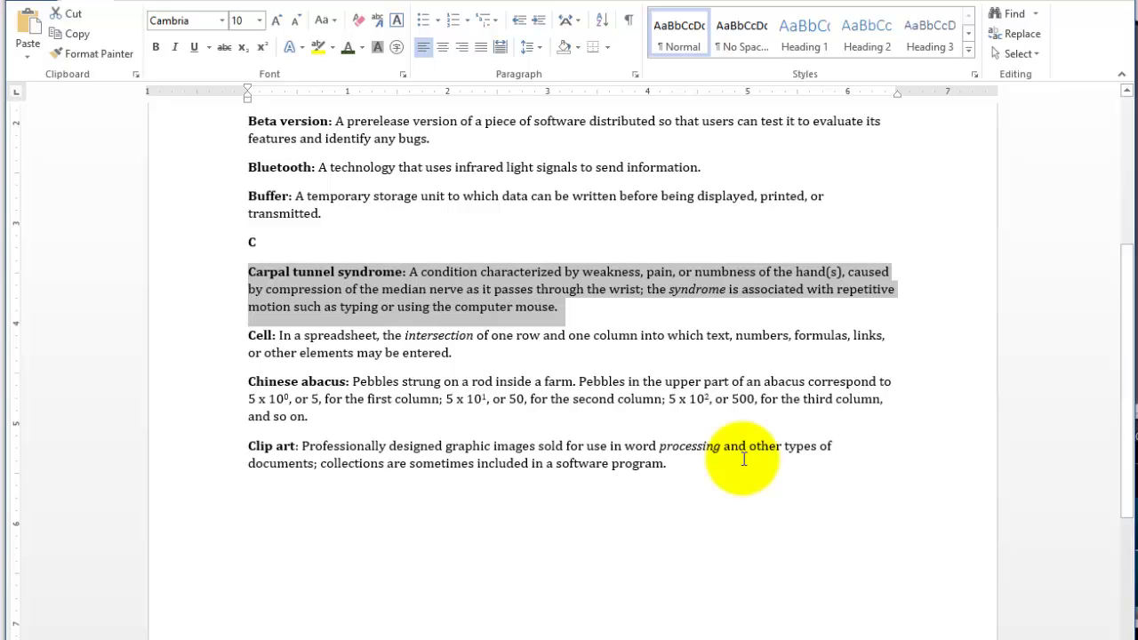
key("ctrl+z")
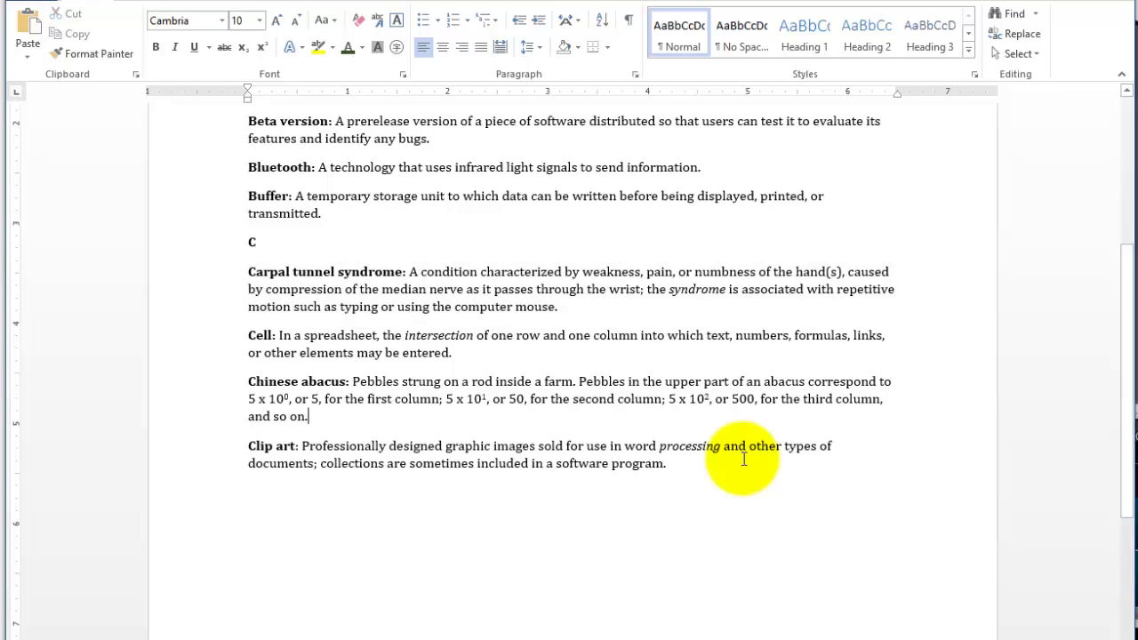
key("ctrl+shift+Up")
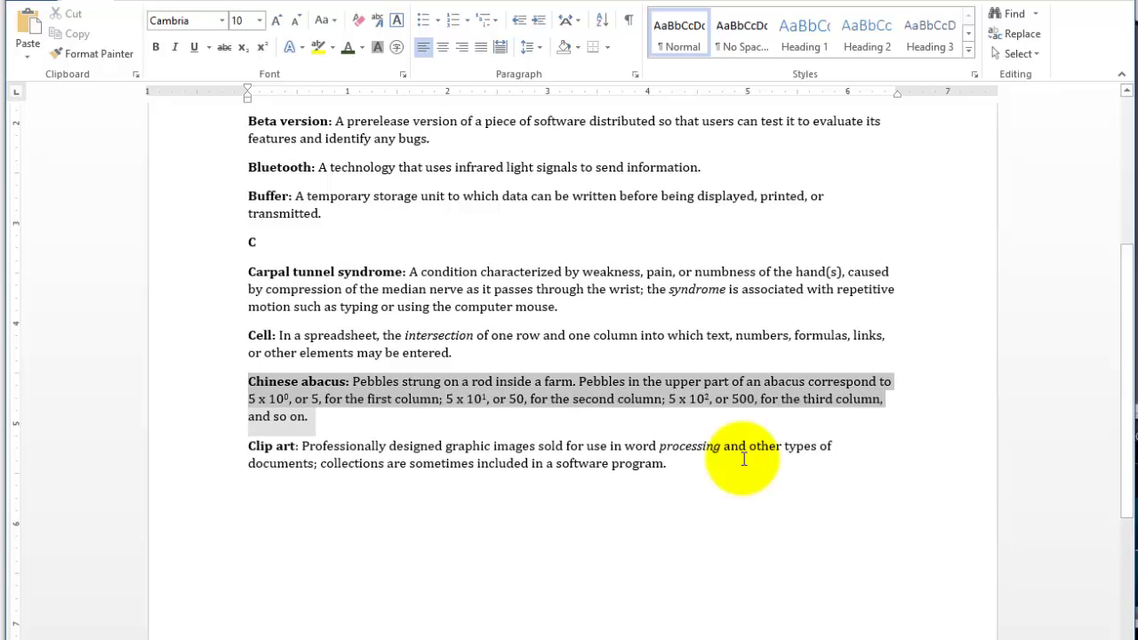
key("Right")
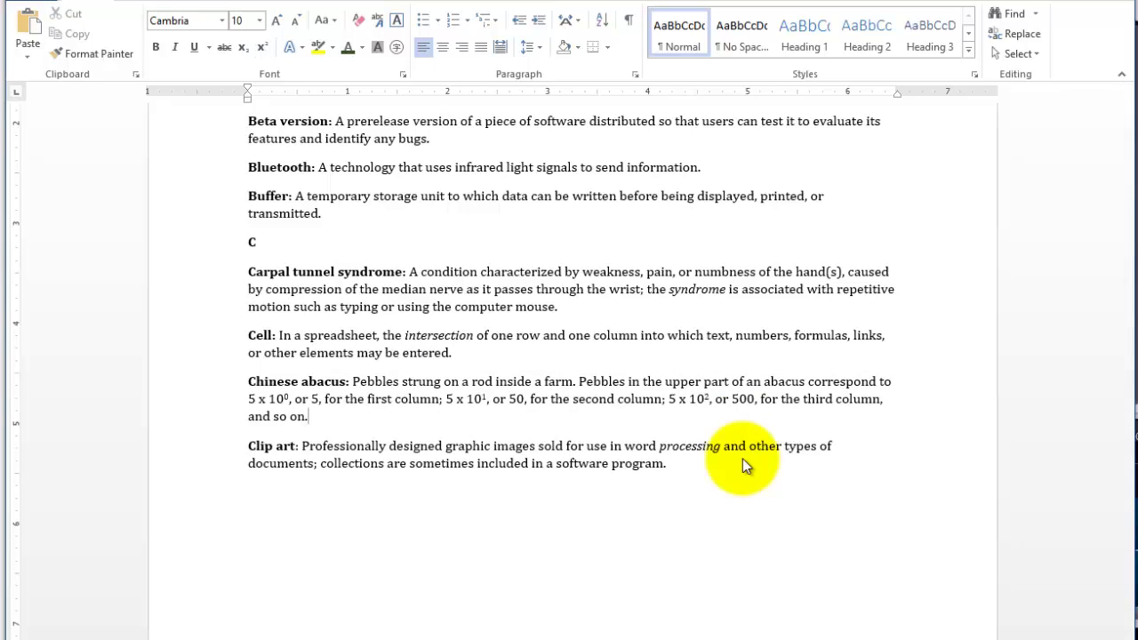
key("ctrl+equal")
key("ctrl+equal")
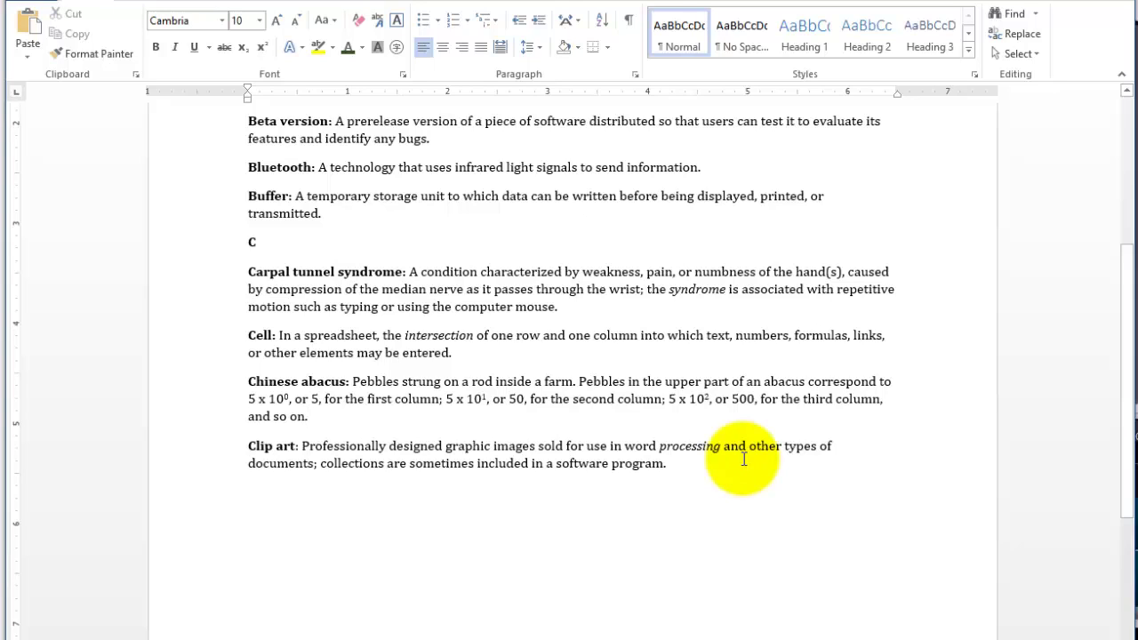
Step: Split the abacus definition before 5 x 10⁰, leaving a blank line above the formula
key("Return")
key("Up")
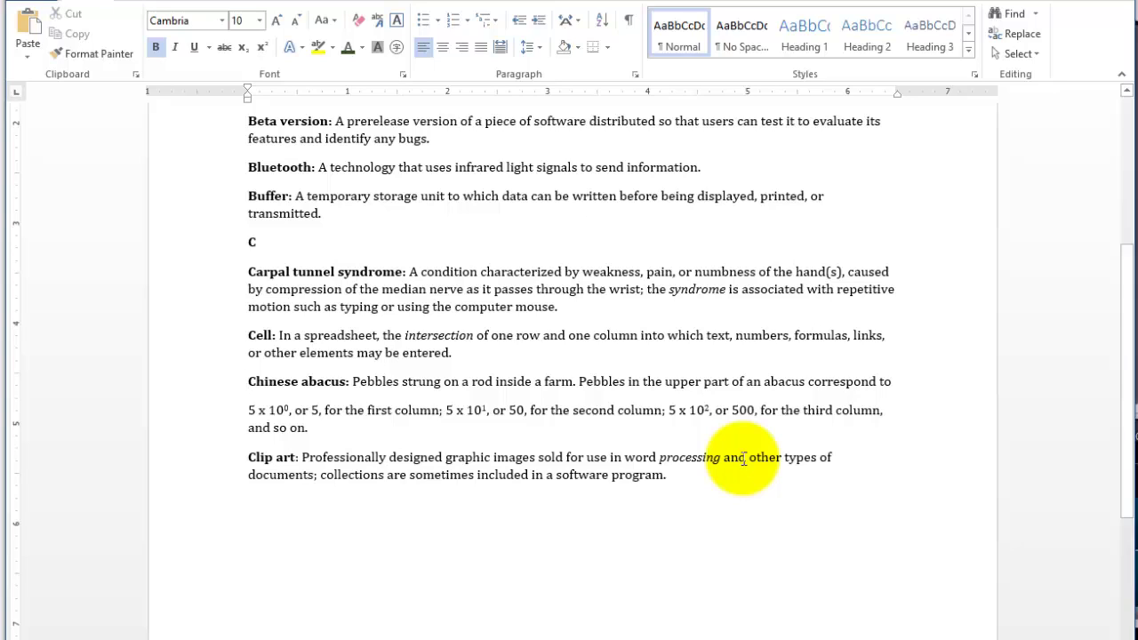
key("Down")
key("Return")
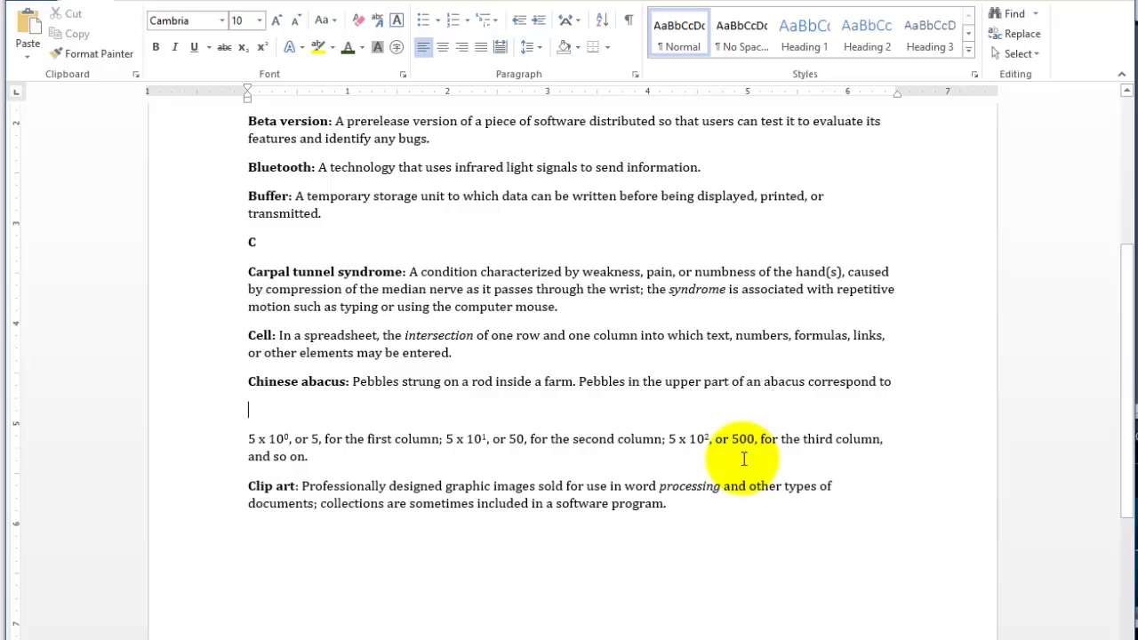
Step: Type '5 x 100' on the blank line above the formula
key("Down")
key("shift+Right")
key("shift+Right")
key("shift+Right")
key("shift+Right")
key("shift+Right")
key("shift+Right")
key("shift+Right")
key("shift+Right")
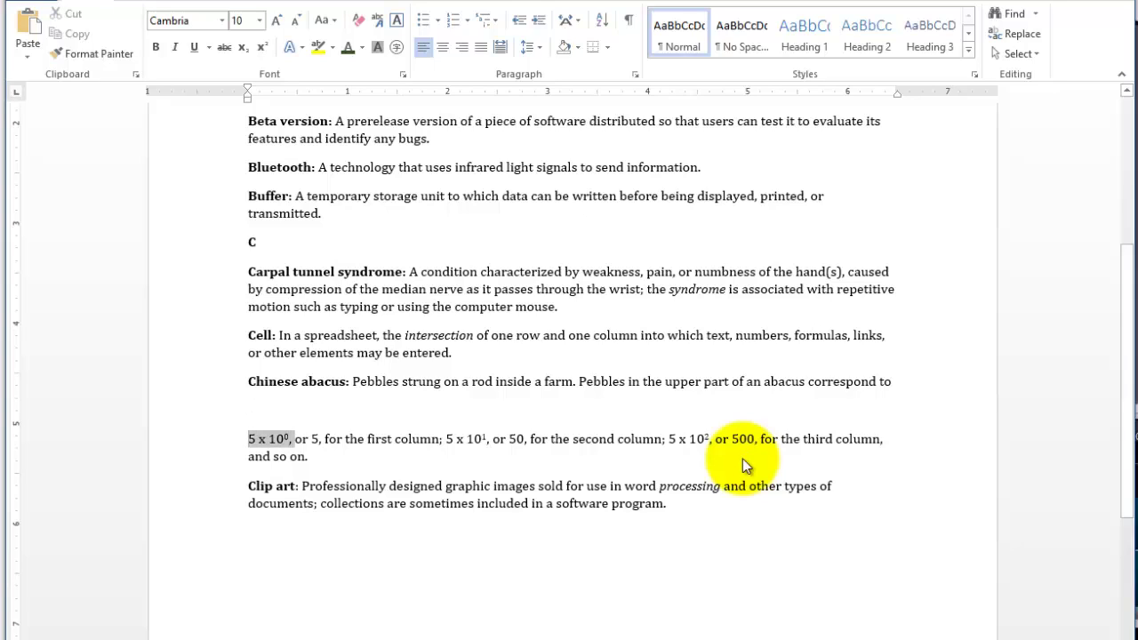
key("Up")
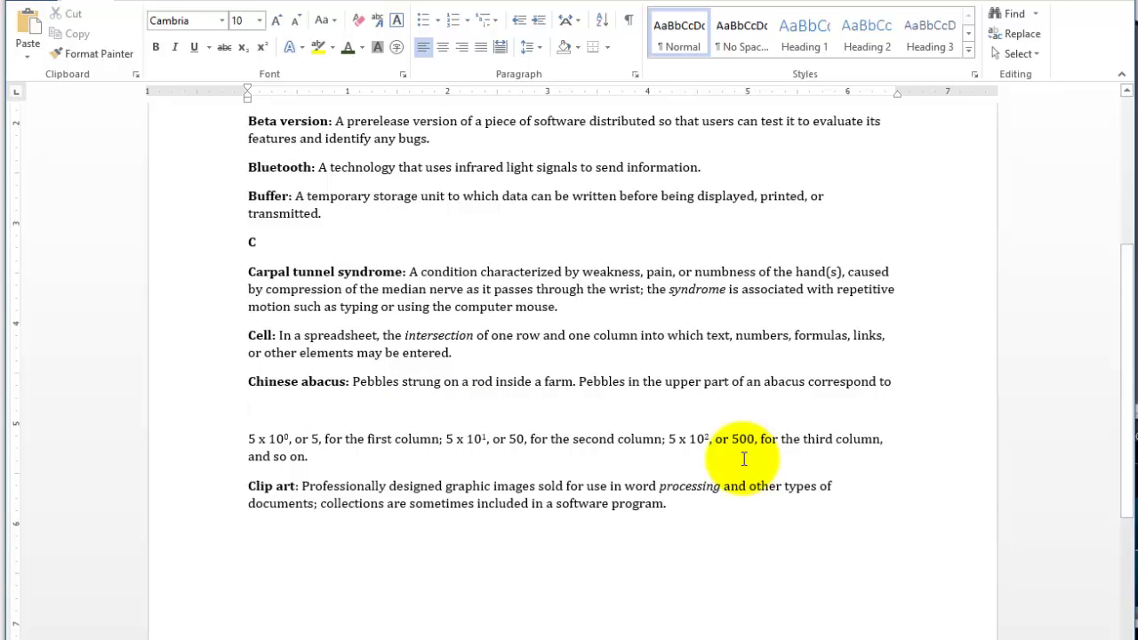
type("5")
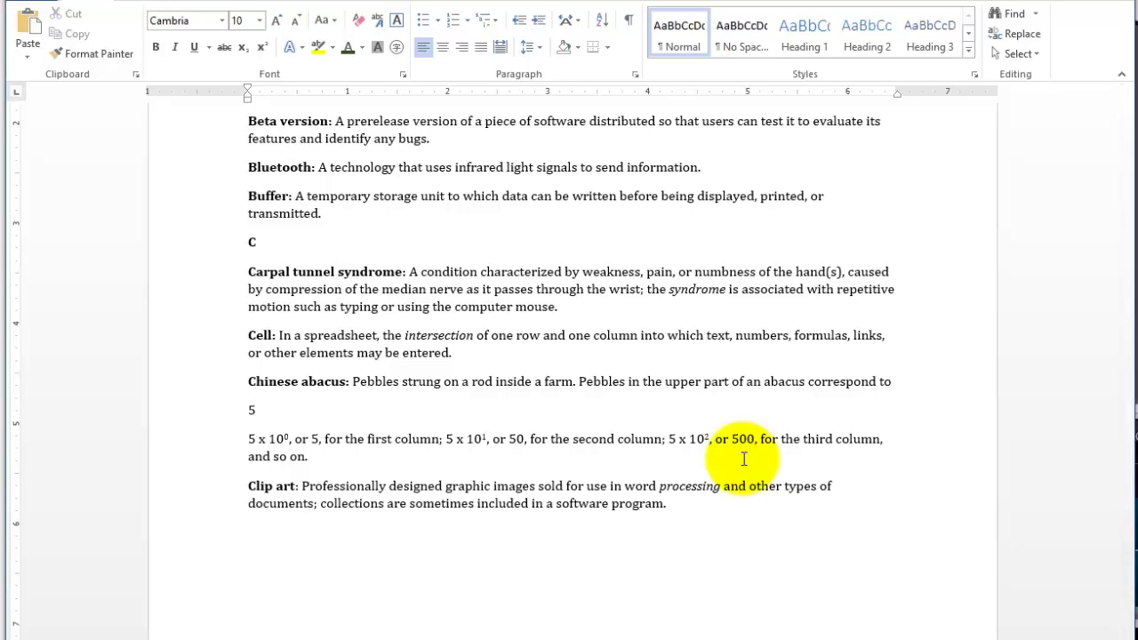
type(" x")
type("100")
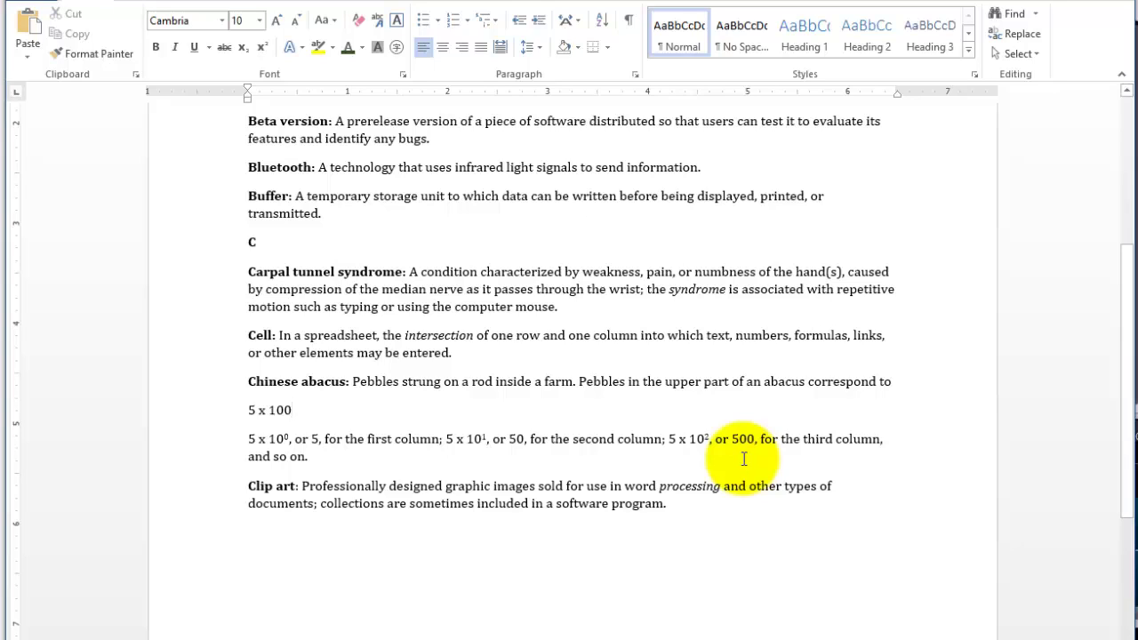
key("Home")
key("shift+Right")
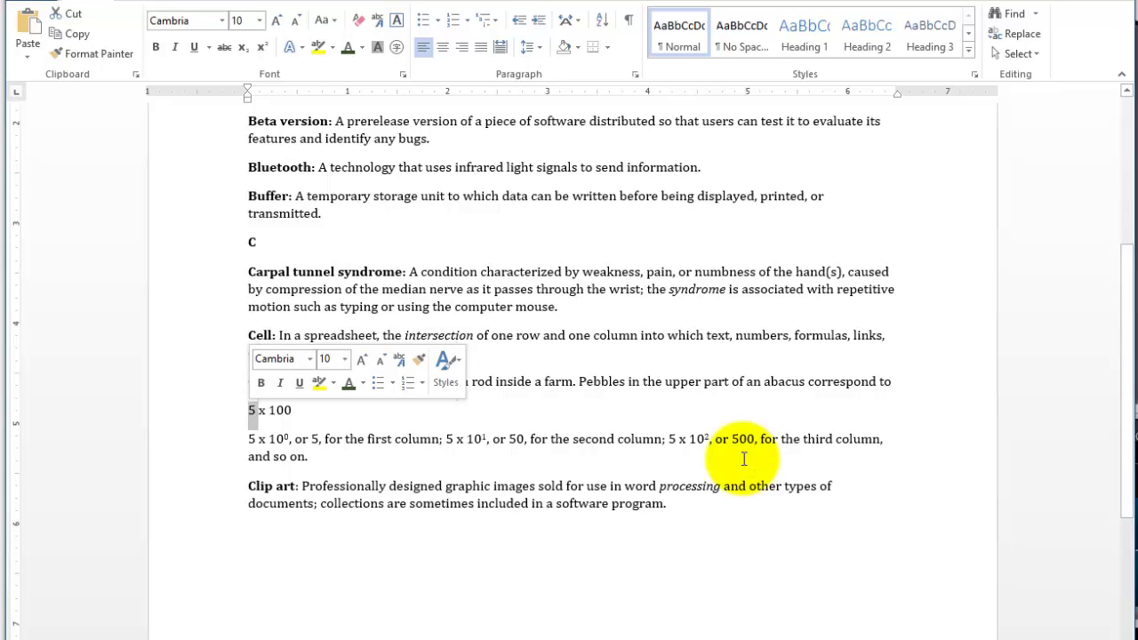
key("Right")
key("shift+Right")
key("shift+Right")
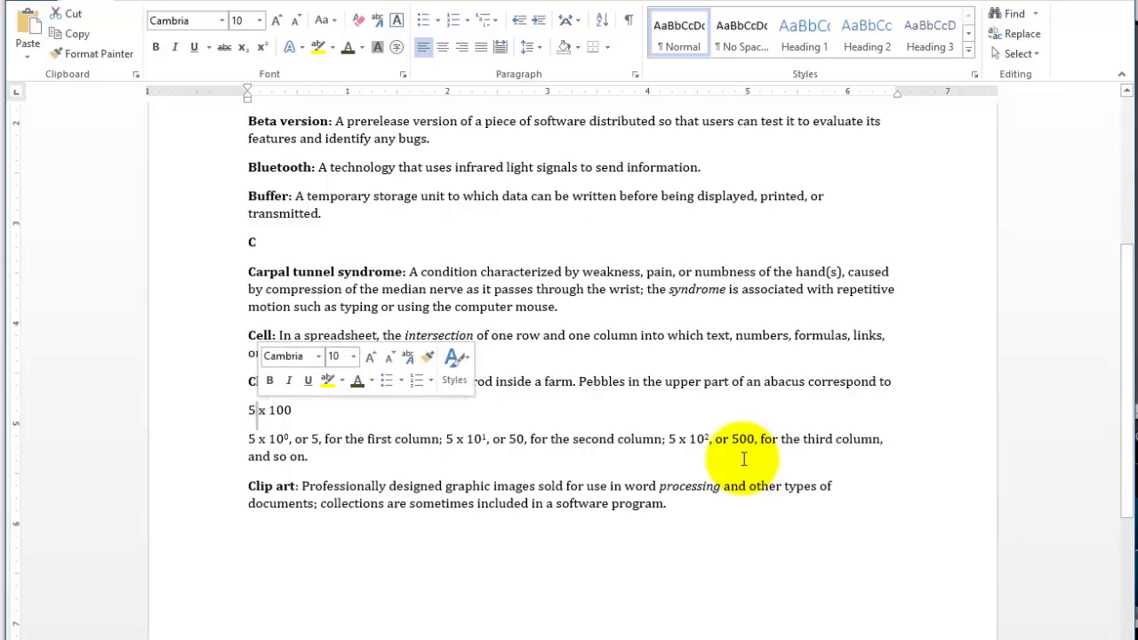
key("shift+Right")
key("shift+Right")
key("shift+Right")
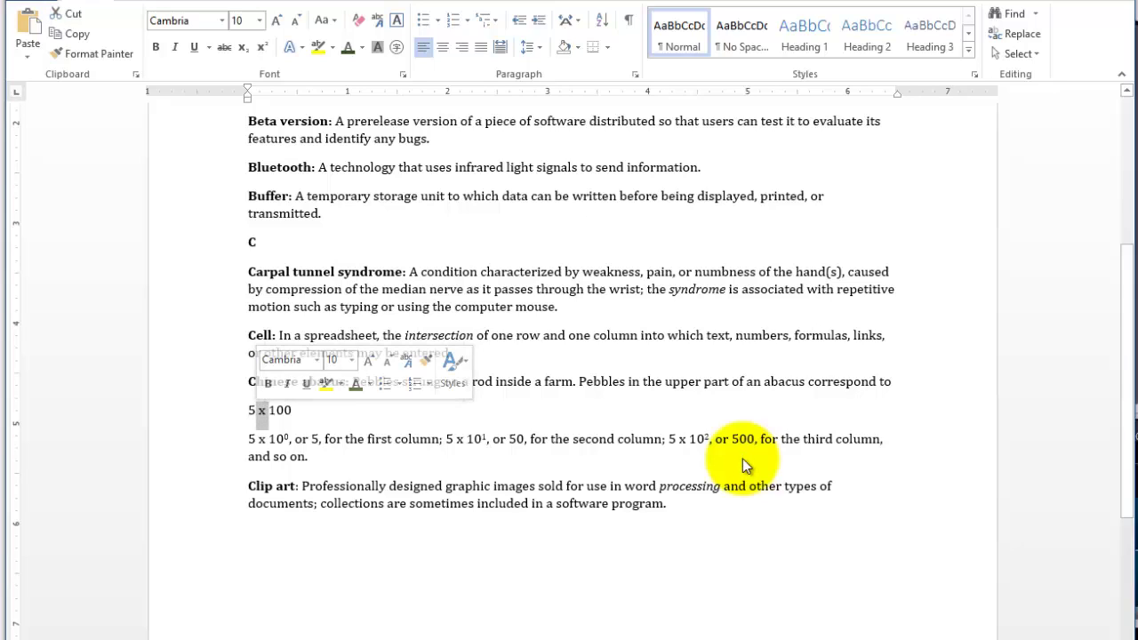
key("Right")
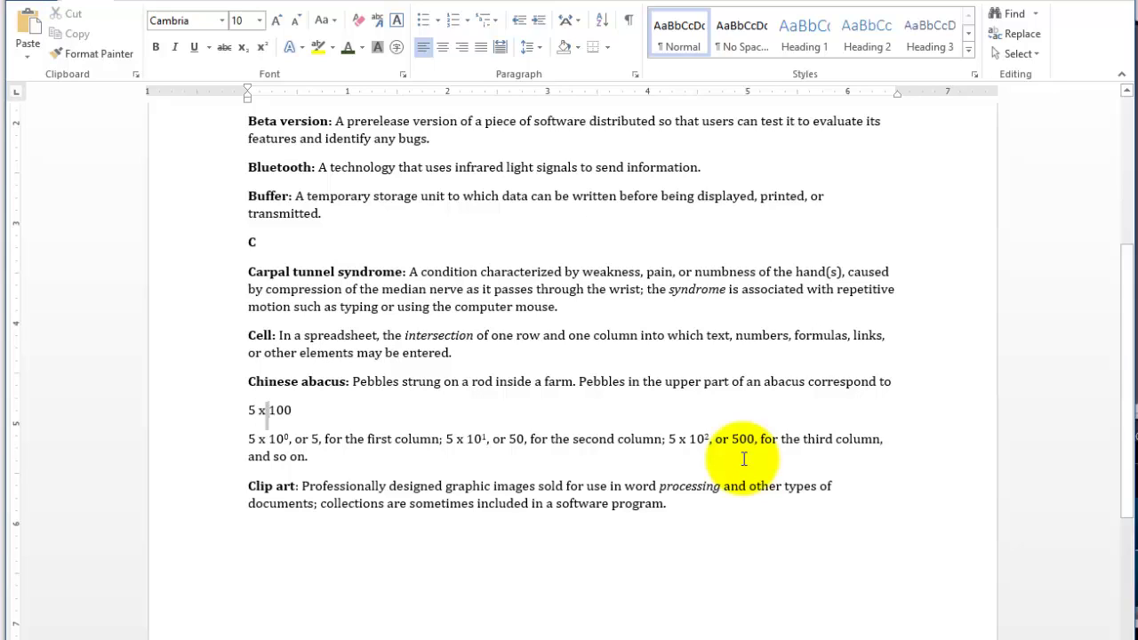
key("shift+Down")
key("Right")
key("Up")
key("Left")
key("Left")
key("Left")
key("shift+Right")
key("shift+Right")
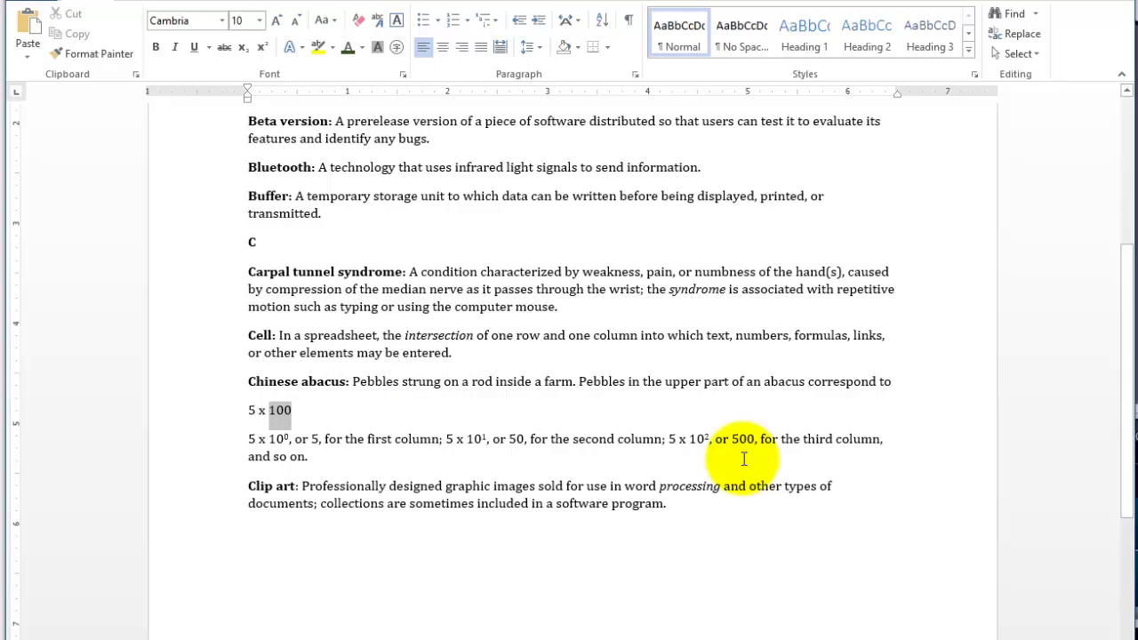
key("Down")
key("Down")
key("End")
key("Up")
key("Home")
key("Right")
key("Right")
key("Right")
key("Right")
key("Right")
key("shift+Right")
key("shift+Left")
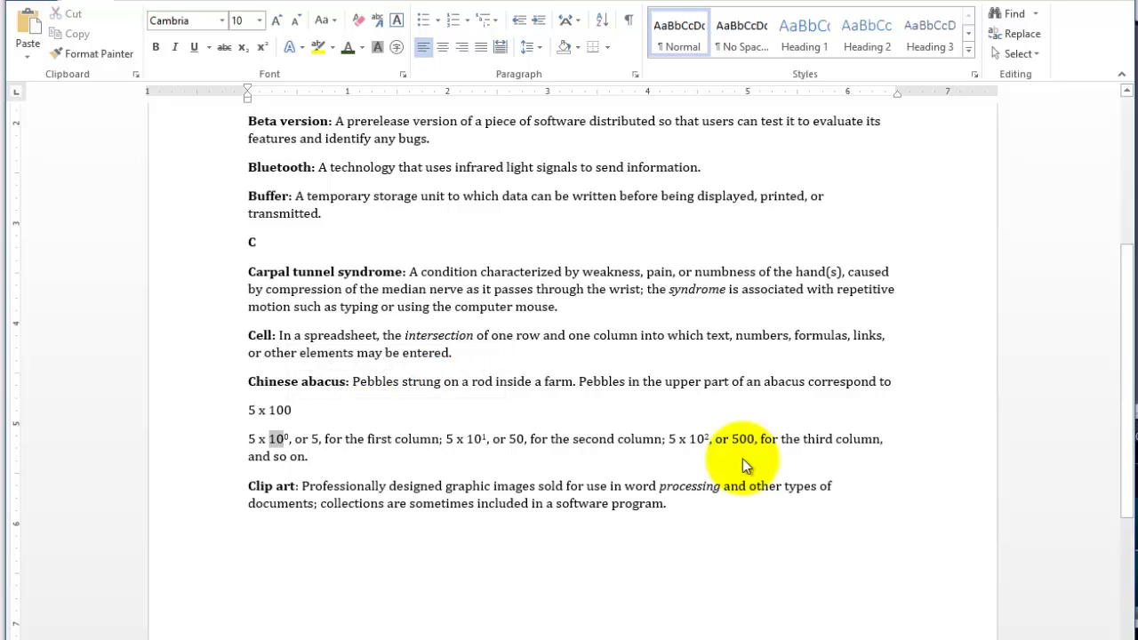
key("Right")
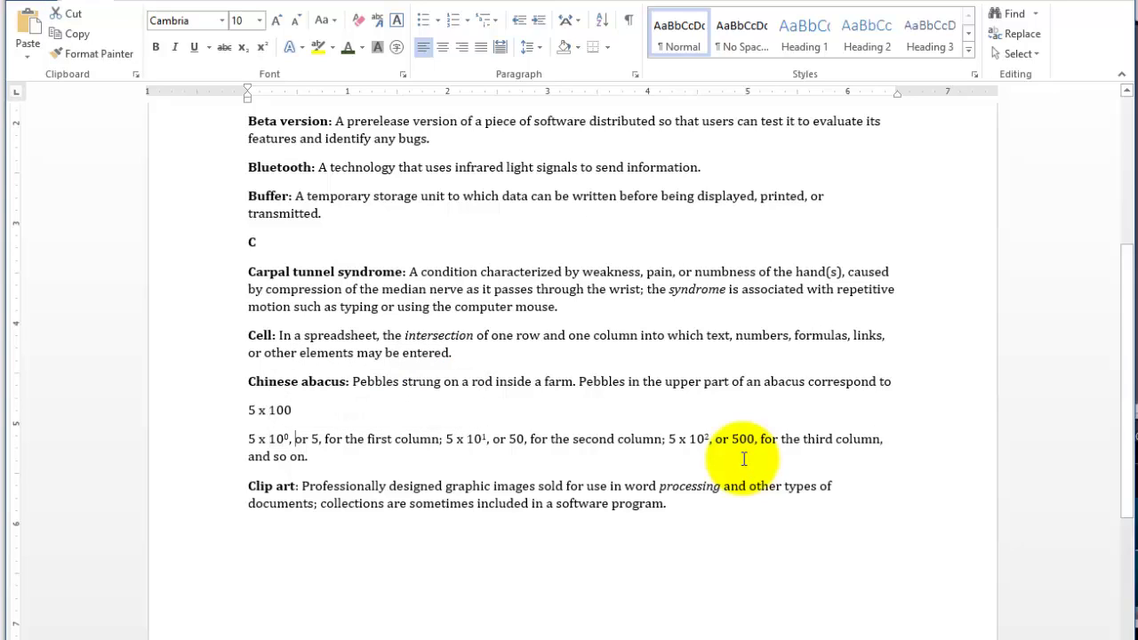
key("ctrl+shift+equal")
left_click(743, 458)
key("Up")
key("Up")
key("shift+Left")
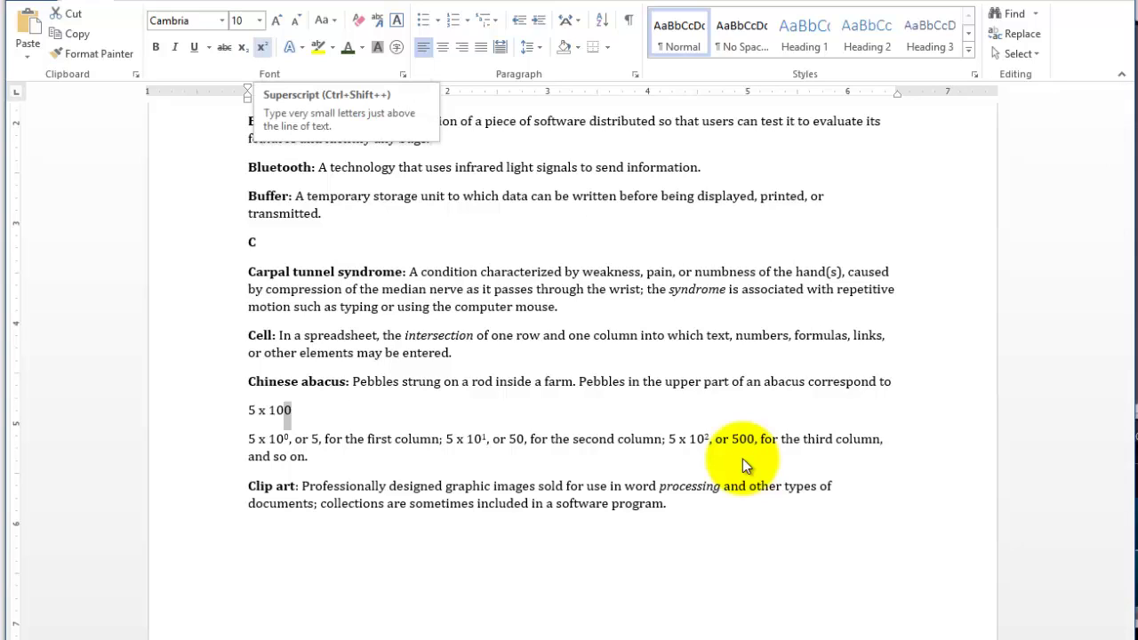
Step: Superscript the final 0 so the line reads 5 x 10⁰, then select the line
key("ctrl+shift+plus")
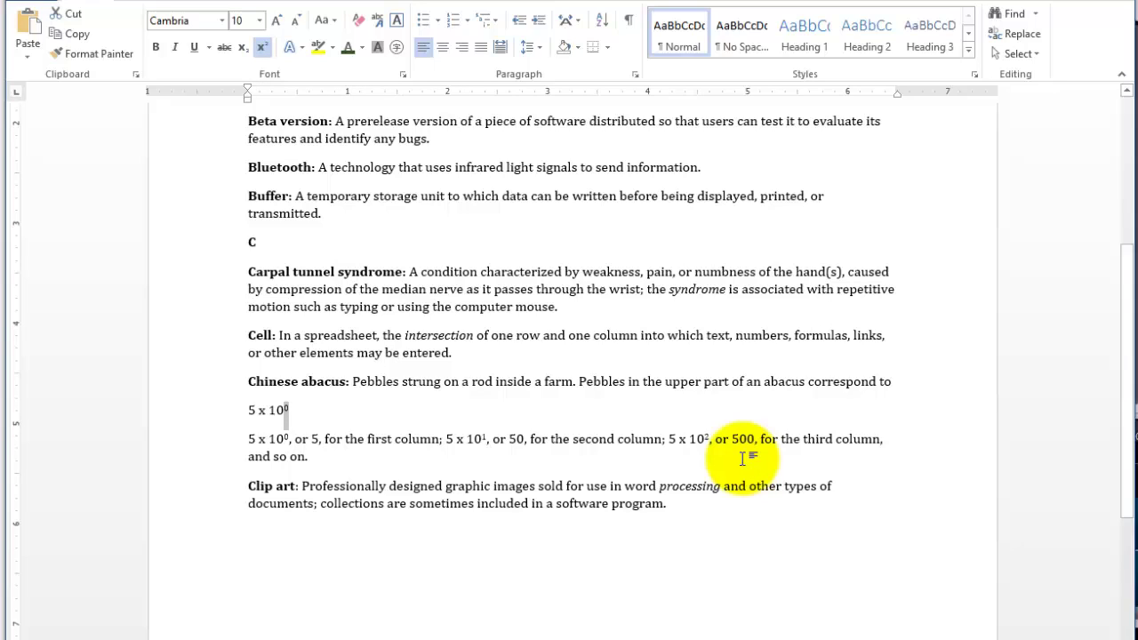
key("Right")
key("Tab")
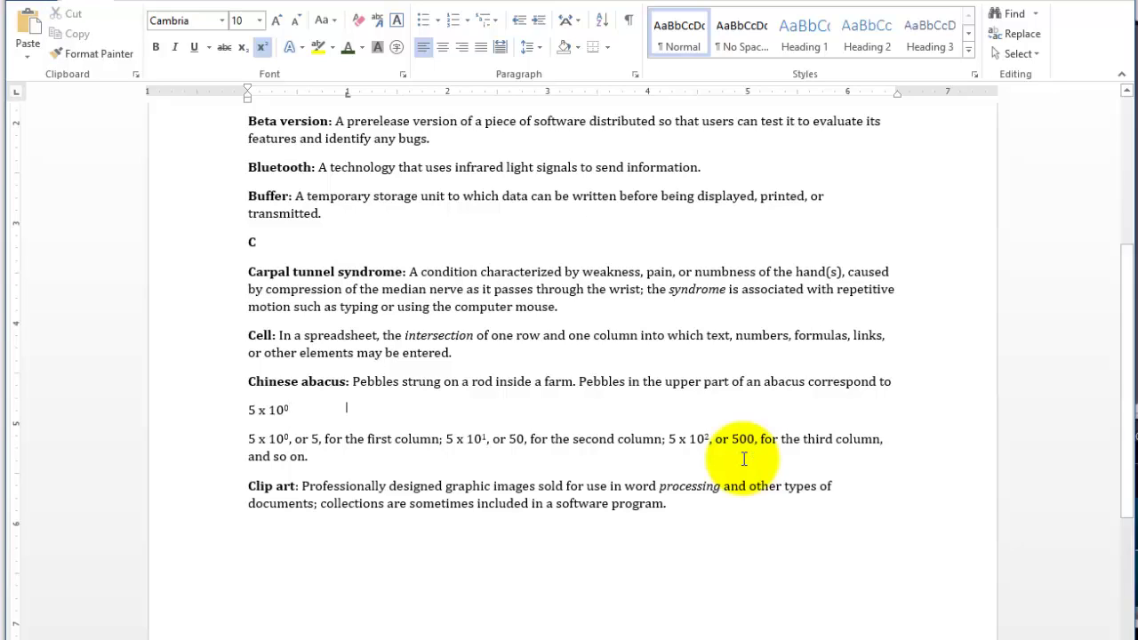
key("BackSpace")
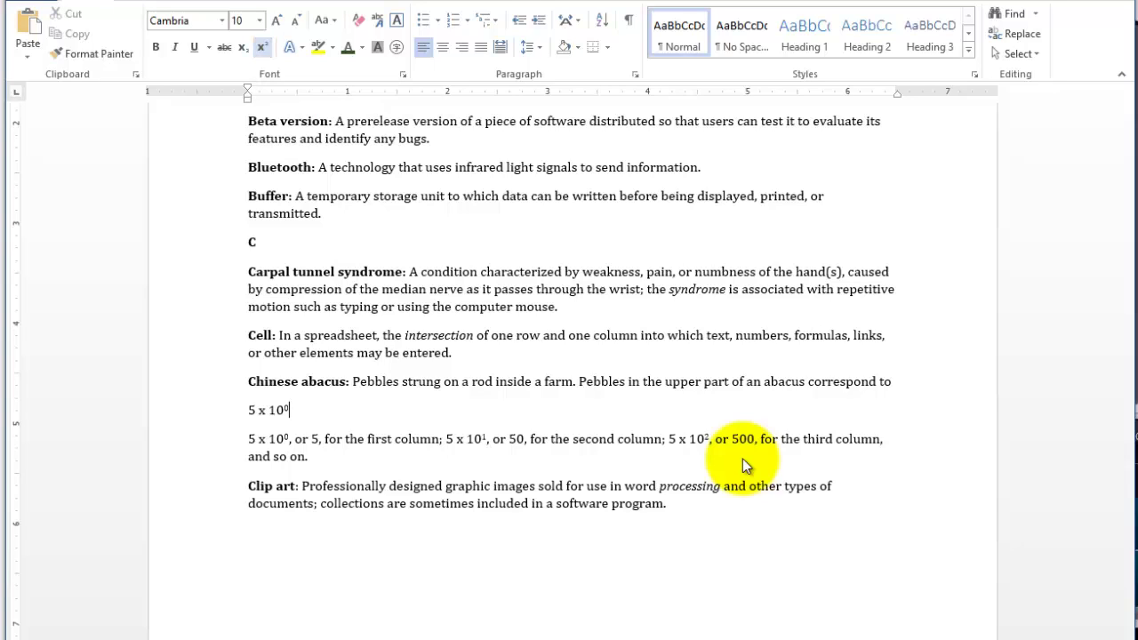
key("ctrl+shift+plus")
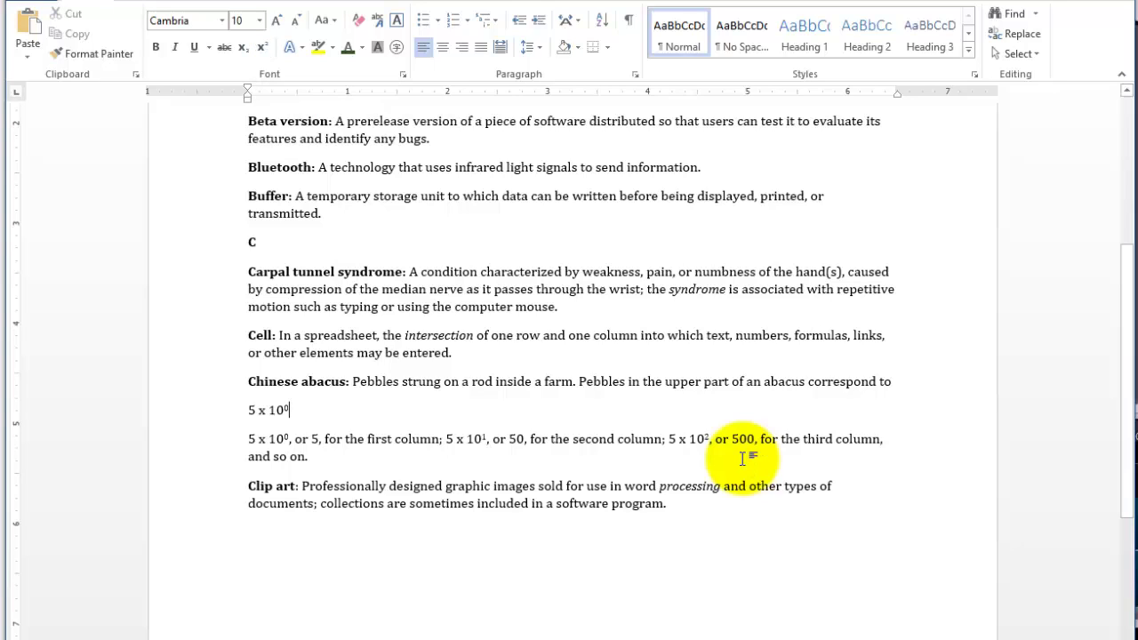
type("dfsds")
key("BackSpace")
key("BackSpace")
key("BackSpace")
key("BackSpace")
key("BackSpace")
key("shift+Home")
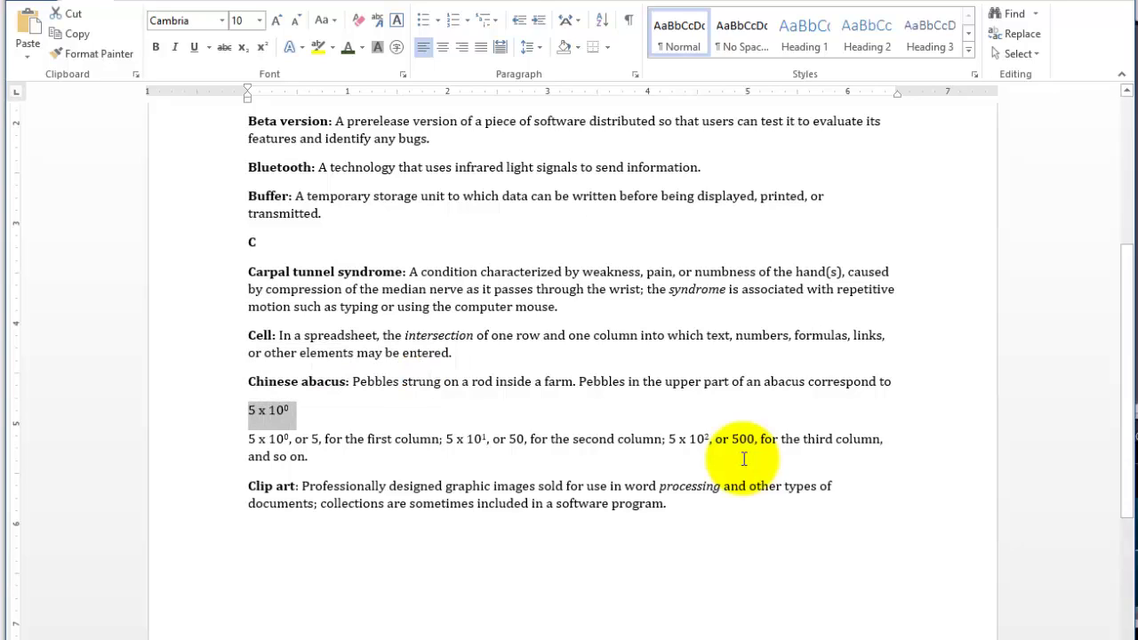
Step: Type 5 x 10⁰ with a superscript zero, then erase the practice line's text
type("5 ")
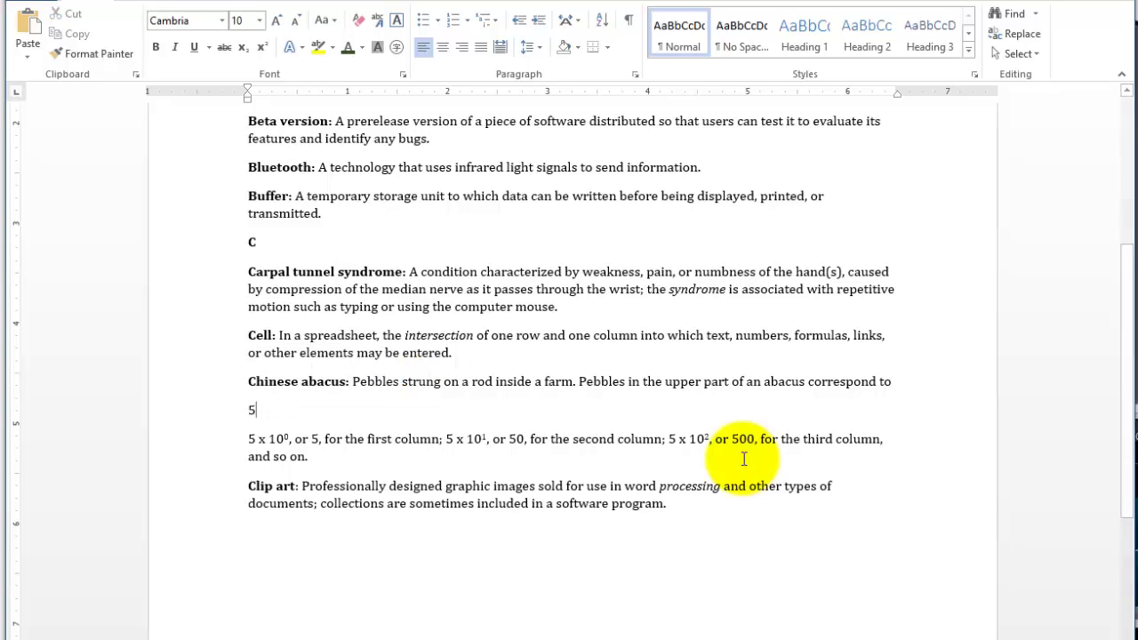
type("x")
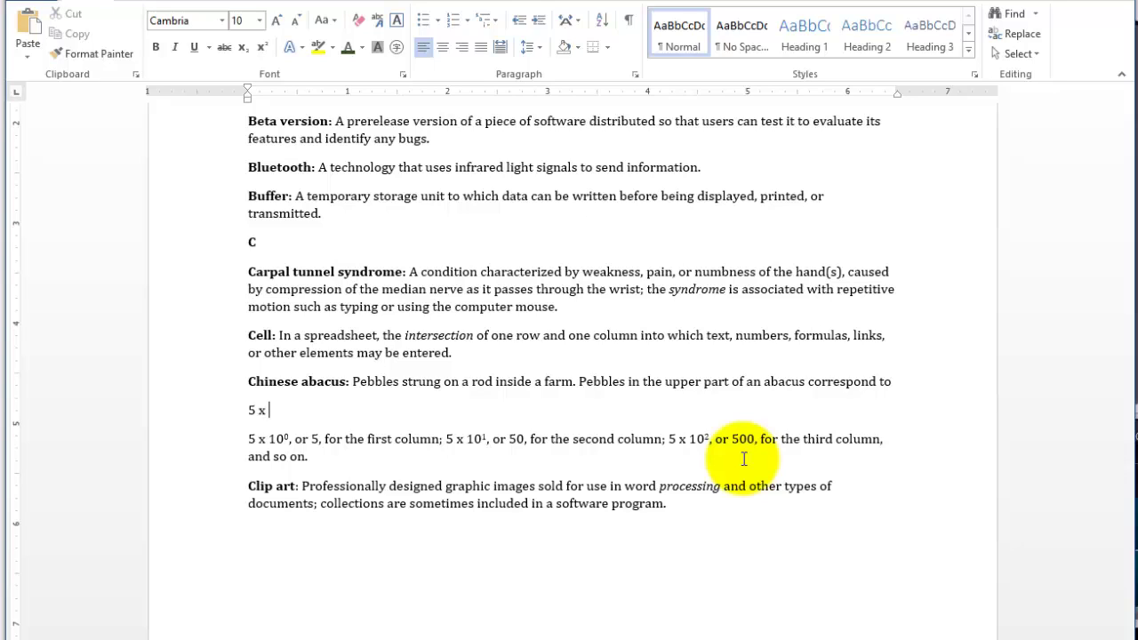
type(" 10")
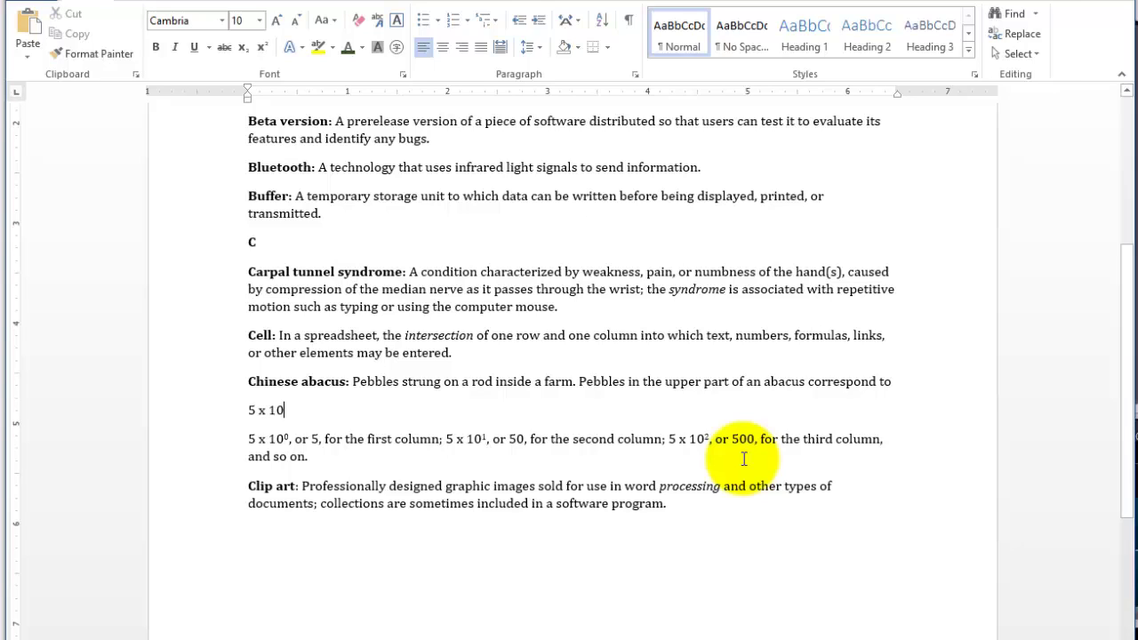
key("ctrl+shift+plus")
type("0")
key("ctrl+shift+plus")
key("BackSpace")
key("BackSpace")
key("BackSpace")
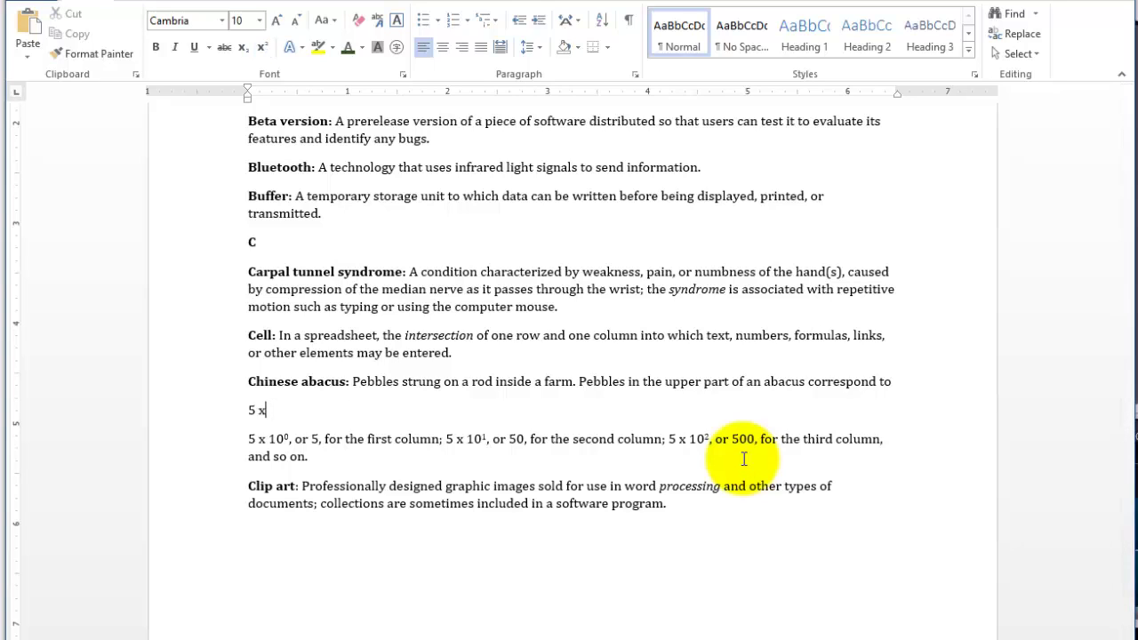
key("BackSpace")
key("BackSpace")
key("BackSpace")
Step: Retype '5 x 10⁰, or 5,' with the zero as a superscript
type("5 x 10")
key("ctrl+shift+equal")
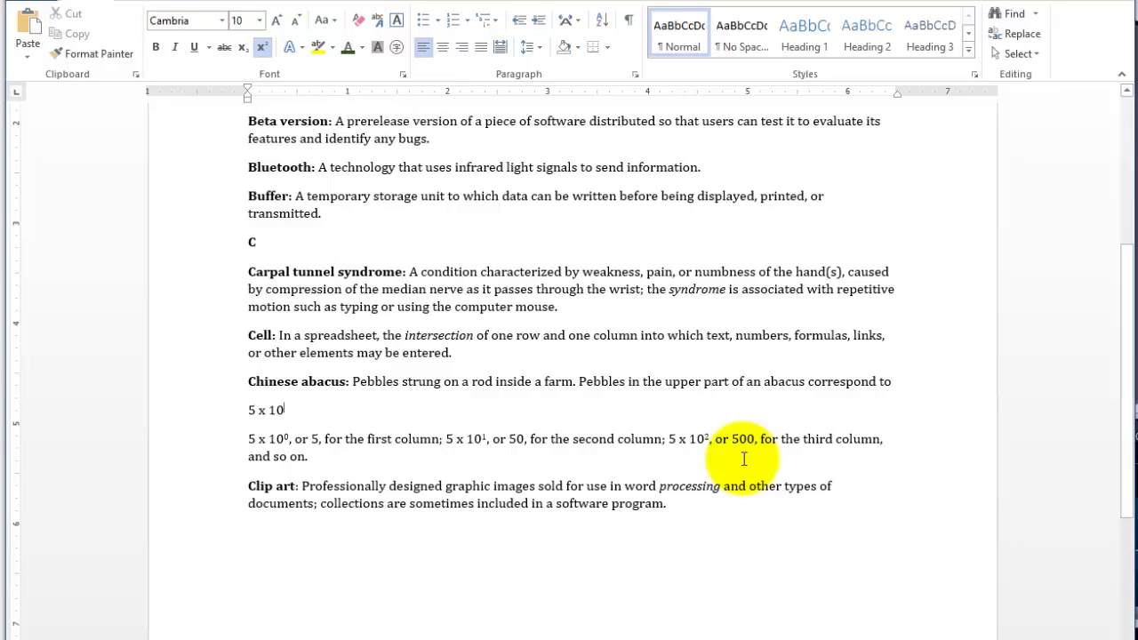
type("0")
key("ctrl+shift+equal")
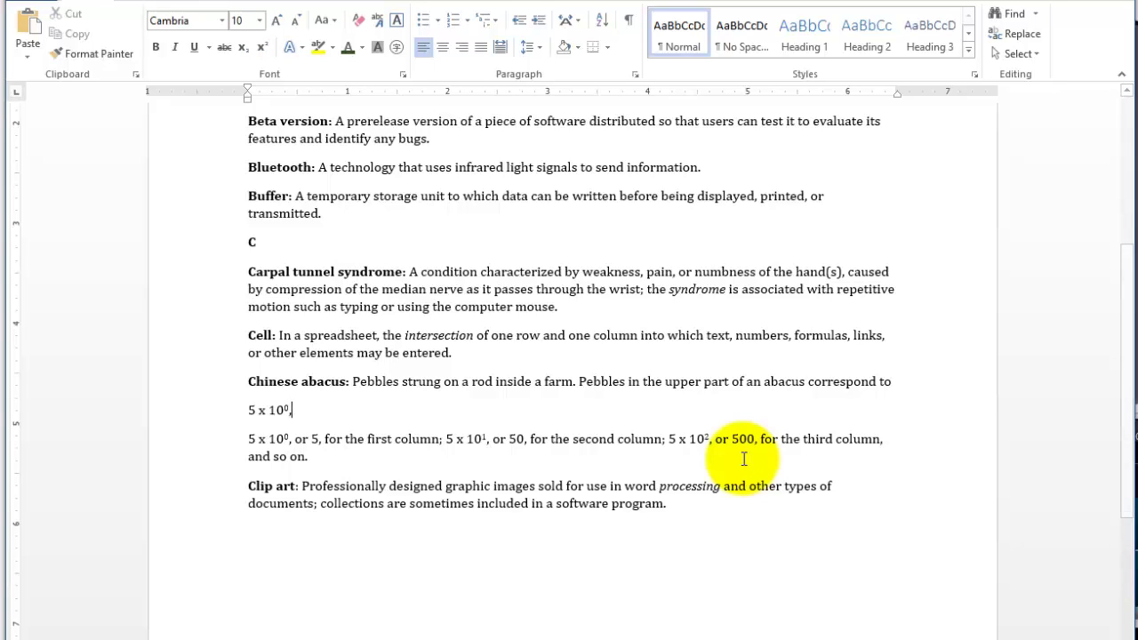
type(",")
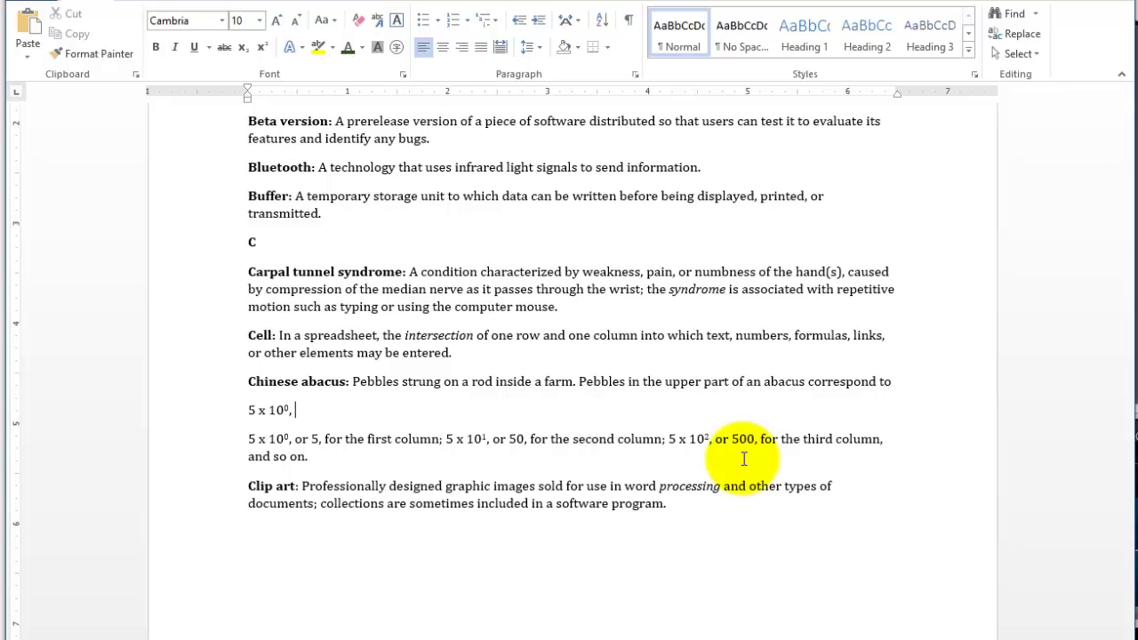
type(" or 5,")
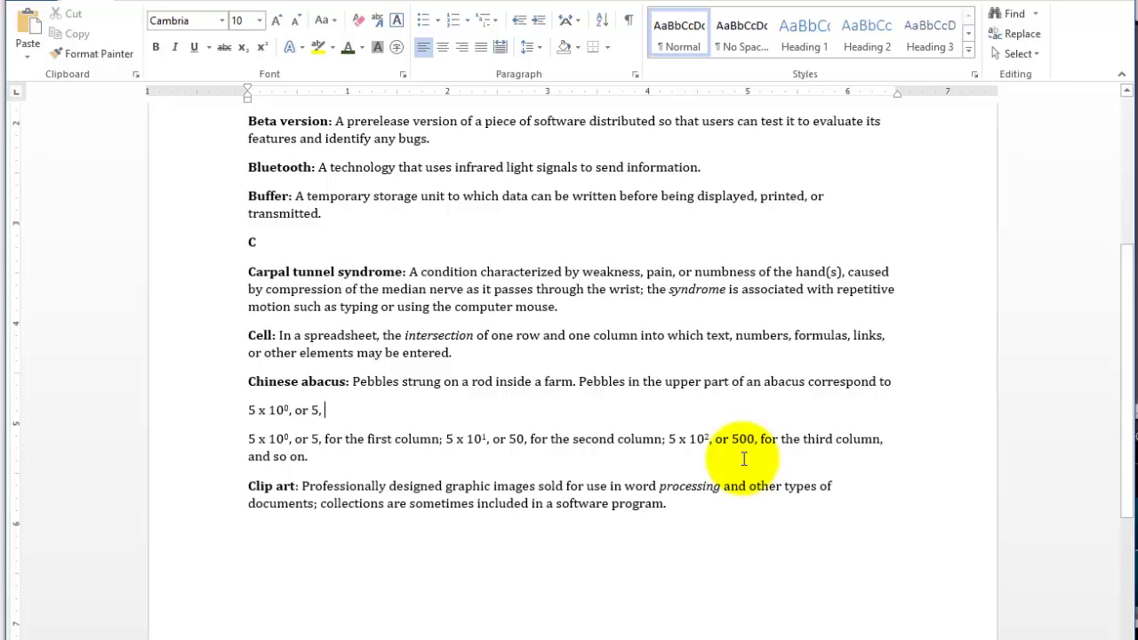
Step: Delete the practice line and merge the 5 x 10⁰ sentence into the abacus paragraph
key("shift+Up")
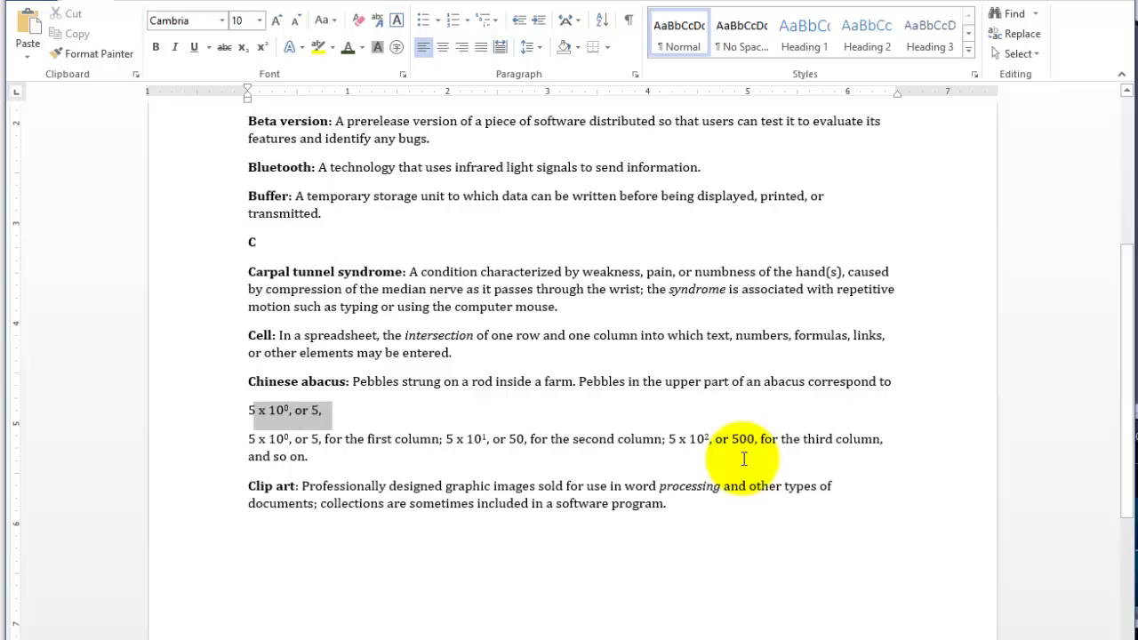
key("Delete")
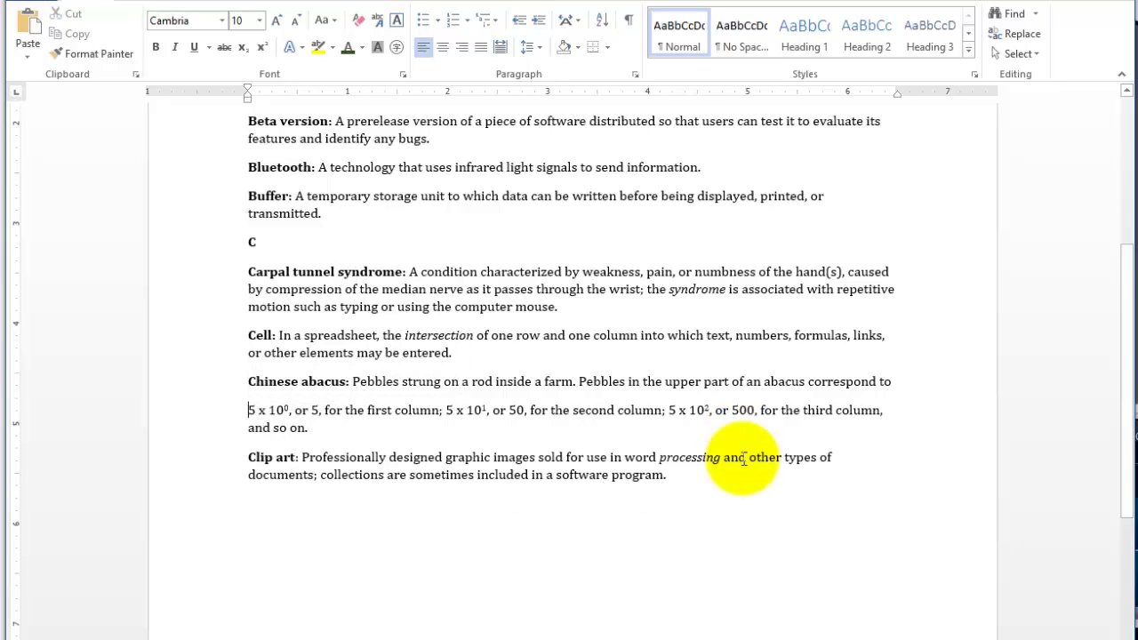
key("BackSpace")
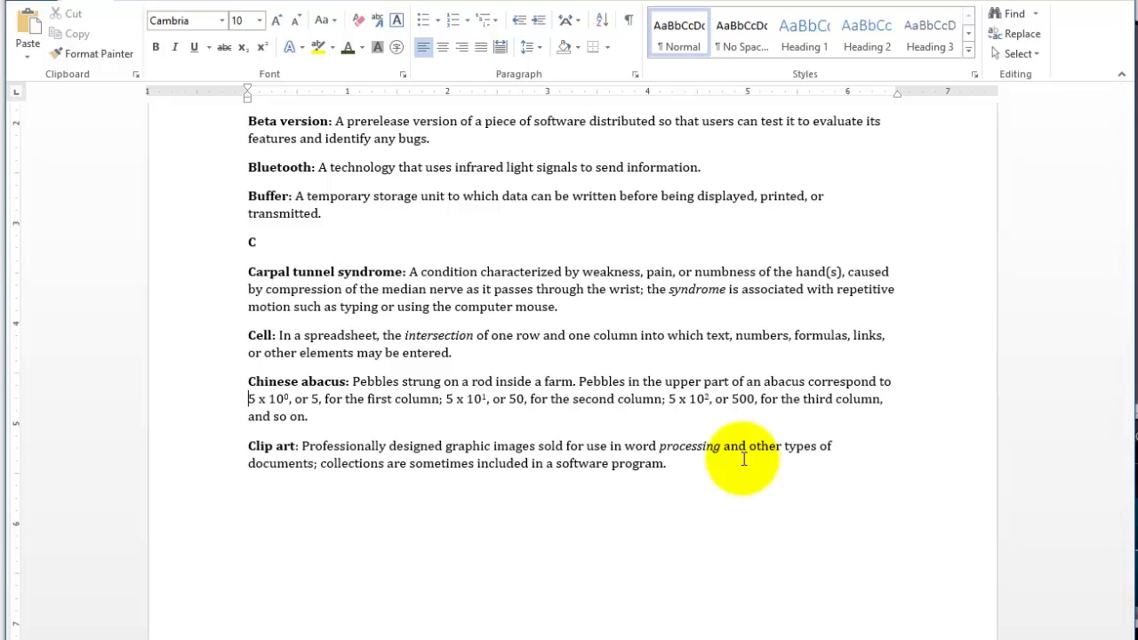
Step: Scroll to the top and select the 'Glossary of Terms' title line
scroll(743, 458, "up", 5)
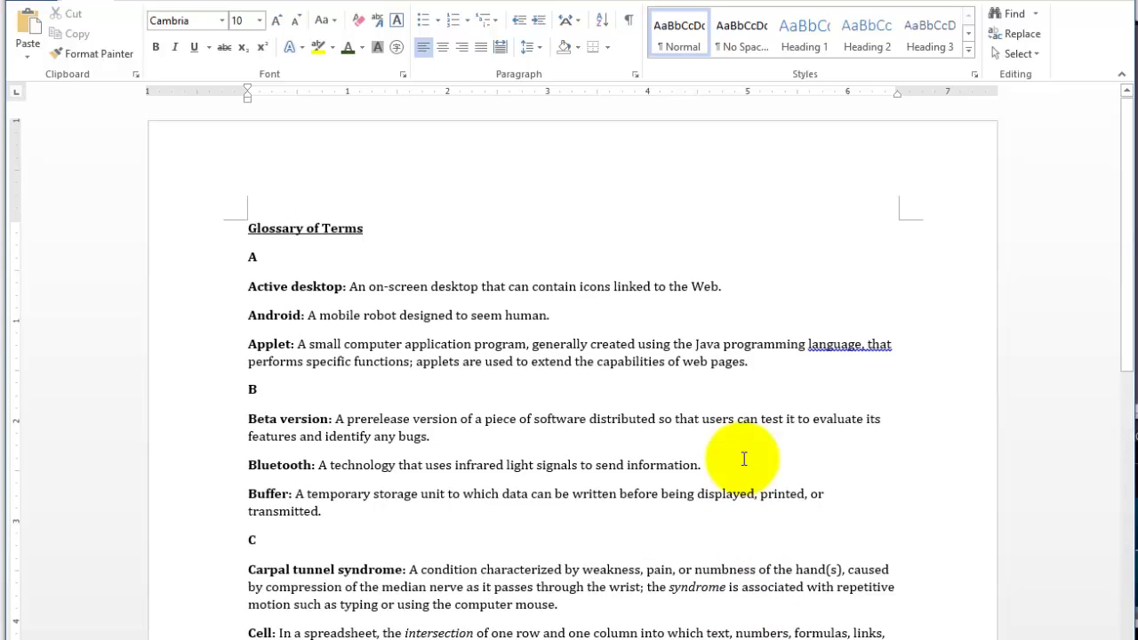
key("shift+Home")
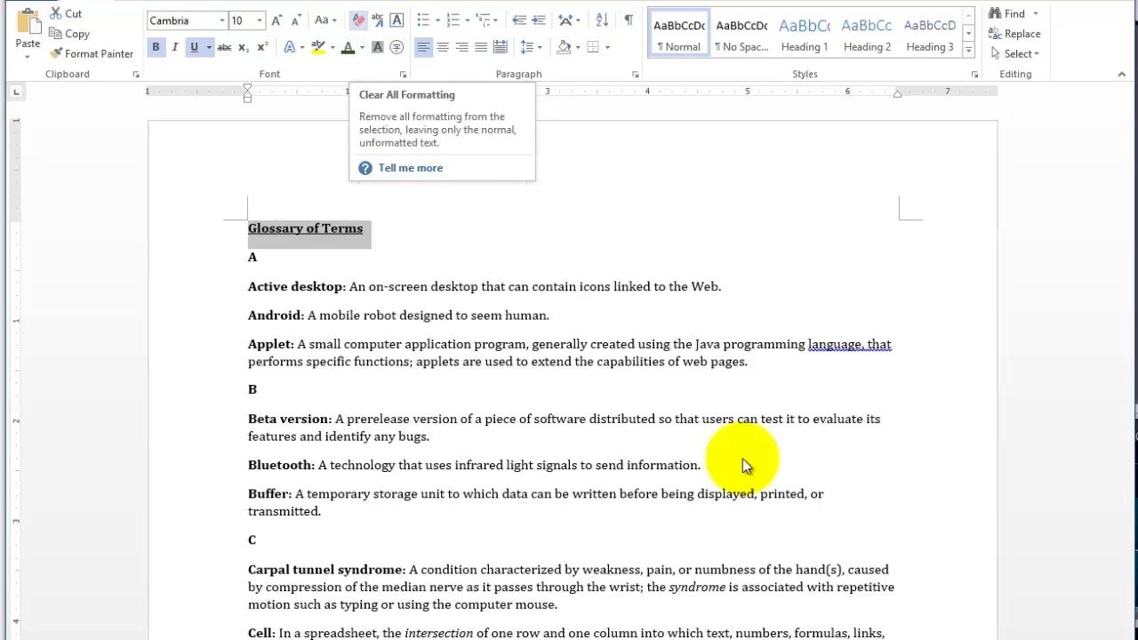
Step: Clear all formatting from 'Glossary of Terms', leaving plain Calibri 11, and reselect it
key("ctrl+space")
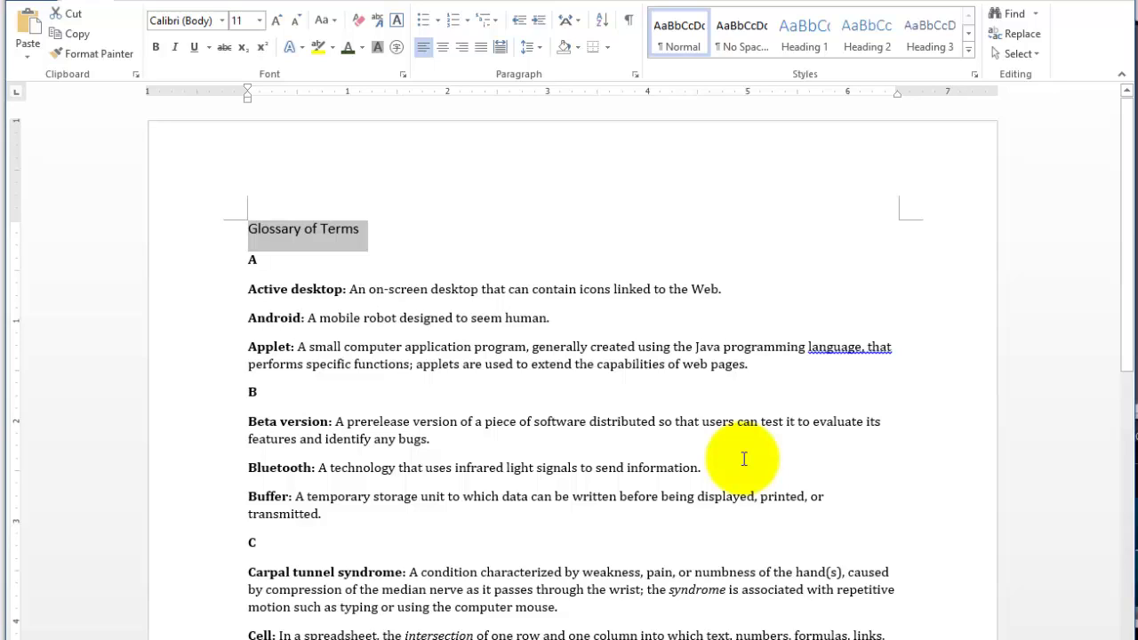
key("Down")
key("Down")
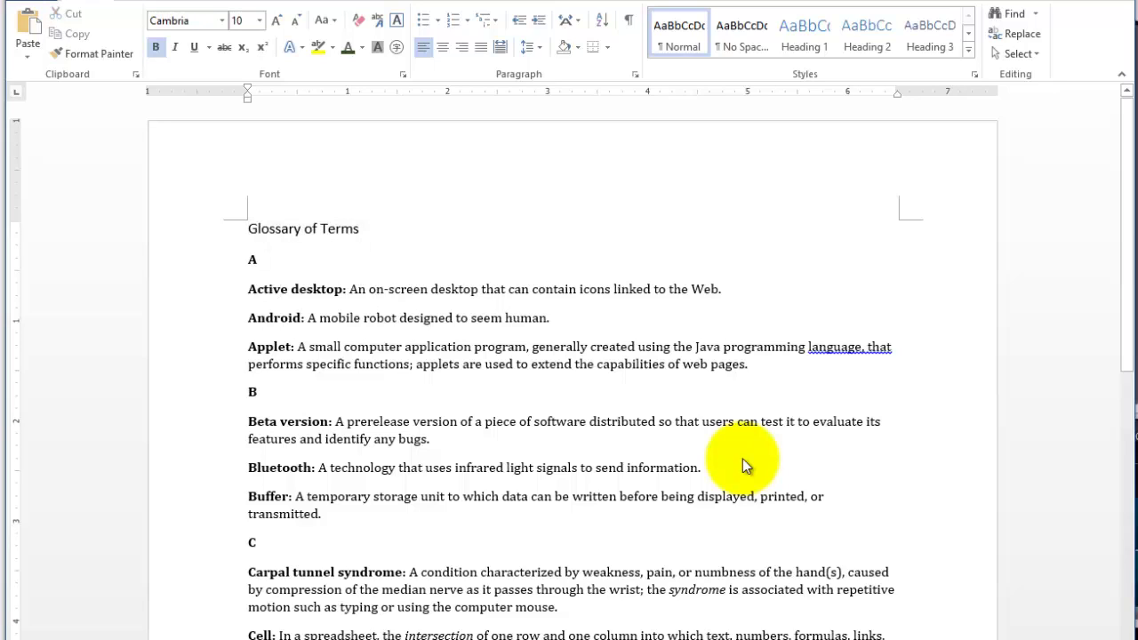
key("ctrl+i")
key("Up")
key("Up")
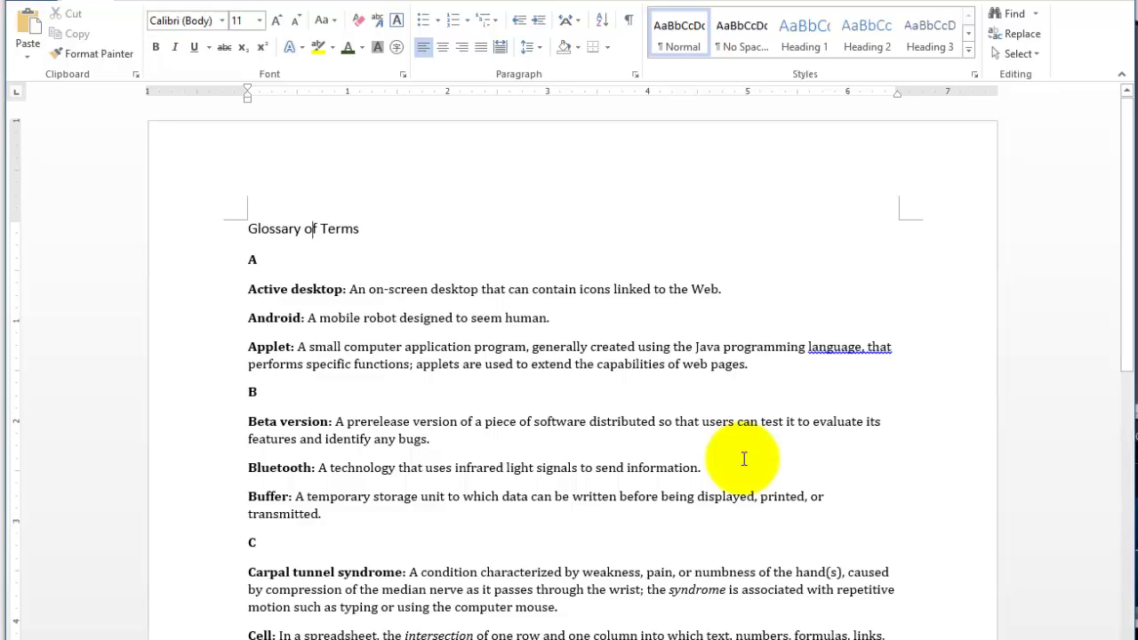
key("Home")
key("shift+End")
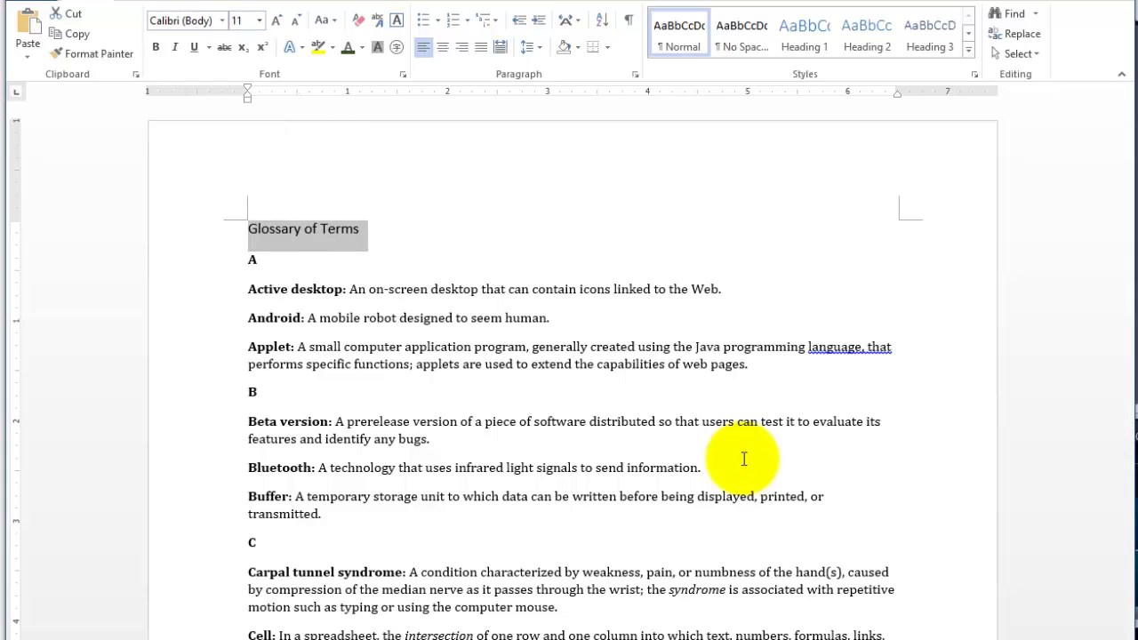
key("Tab")
key("Escape")
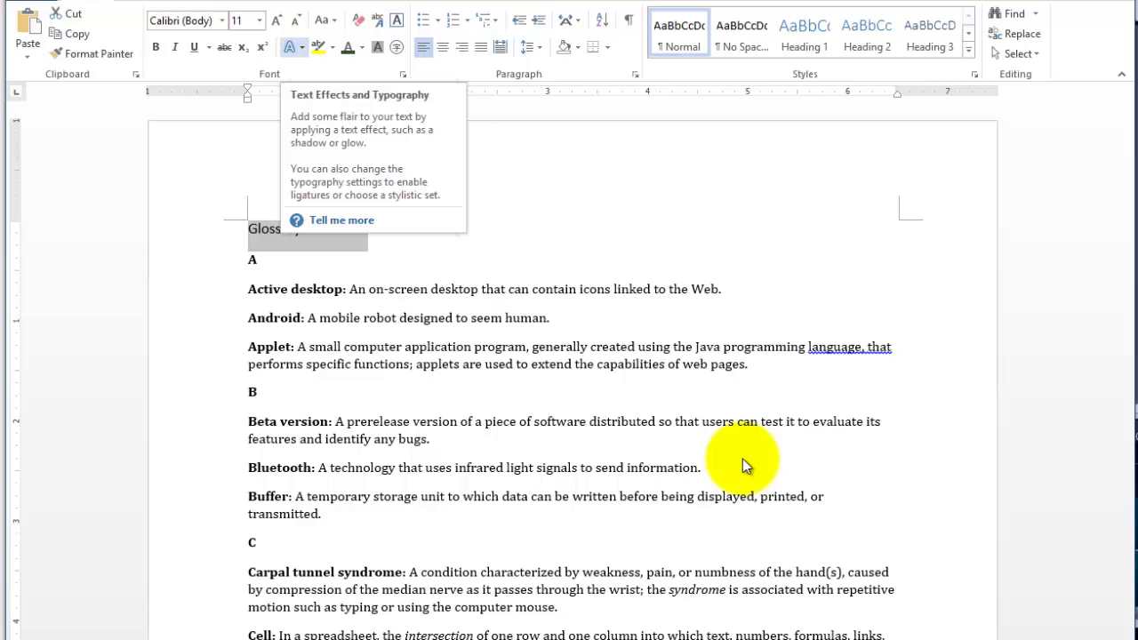
Step: Preview several text effects on the title, including the blue gradient reflection
key("Return")
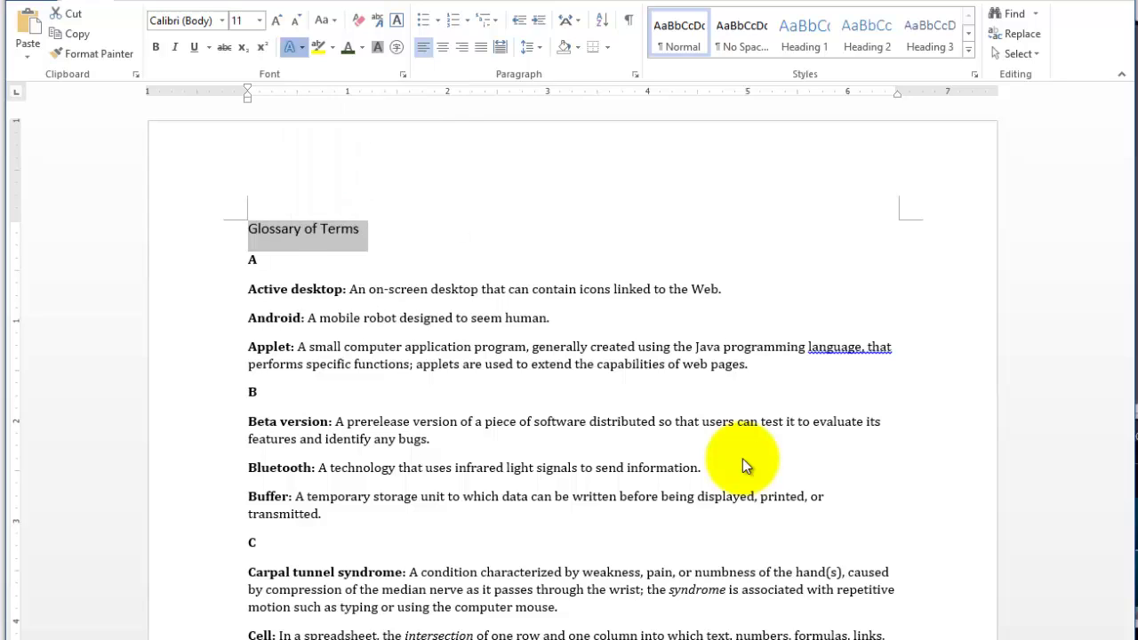
key("Down")
key("Right")
key("Right")
key("Right")
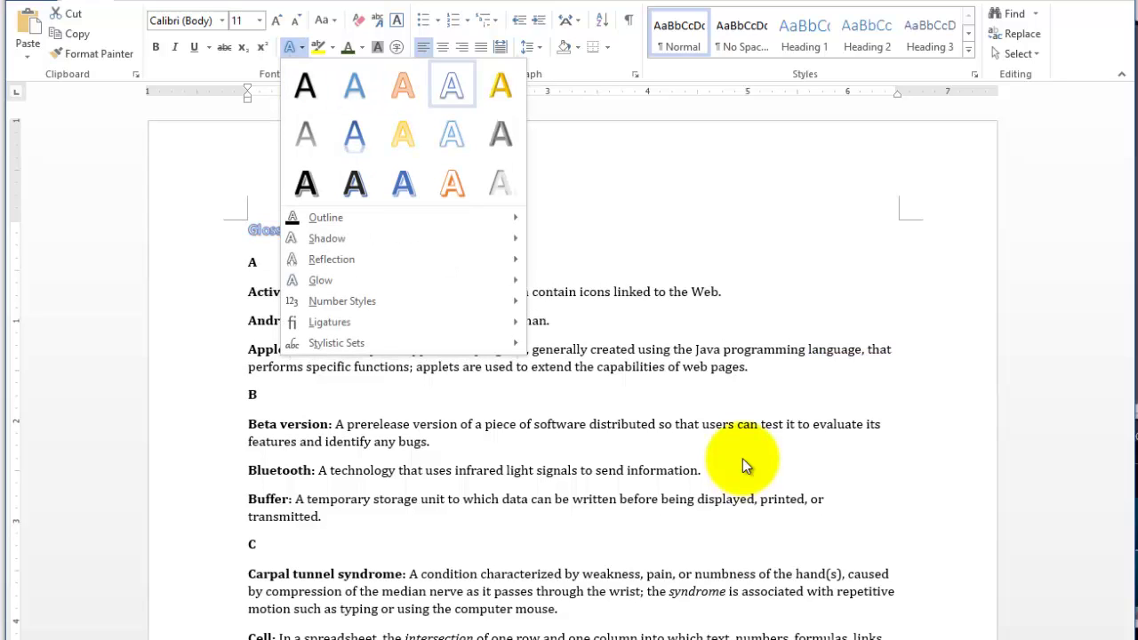
key("Down")
key("Left")
key("Left")
key("Left")
key("Down")
key("Right")
key("Right")
key("Up")
key("Left")
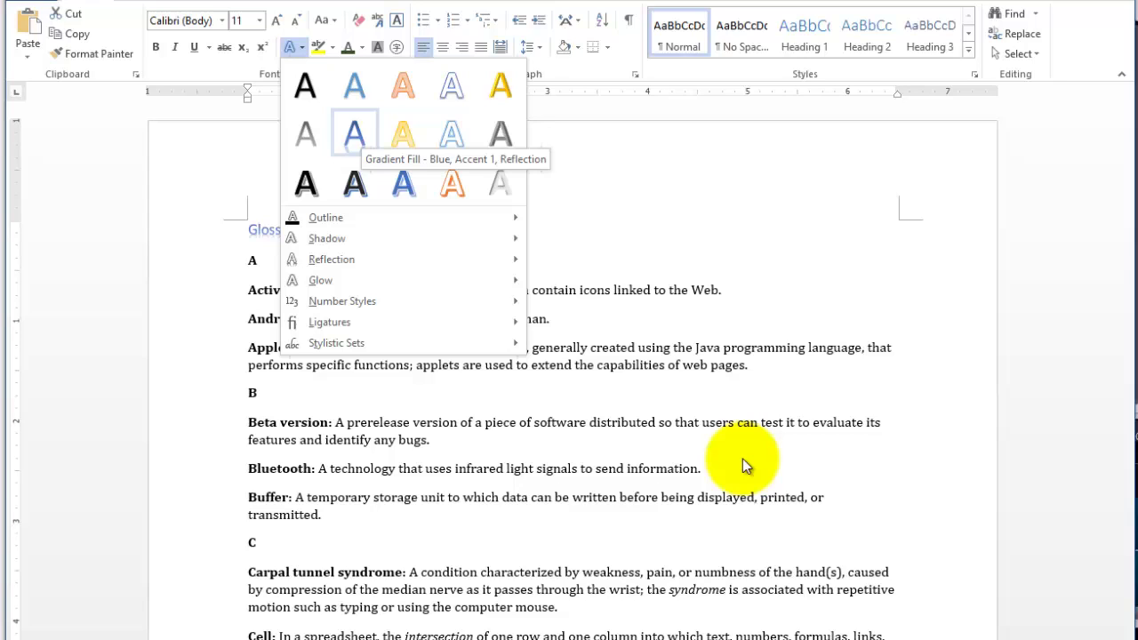
Step: Preview the grey, blue outlined and blue gradient reflection effects, then dismiss the gallery
key("Left")
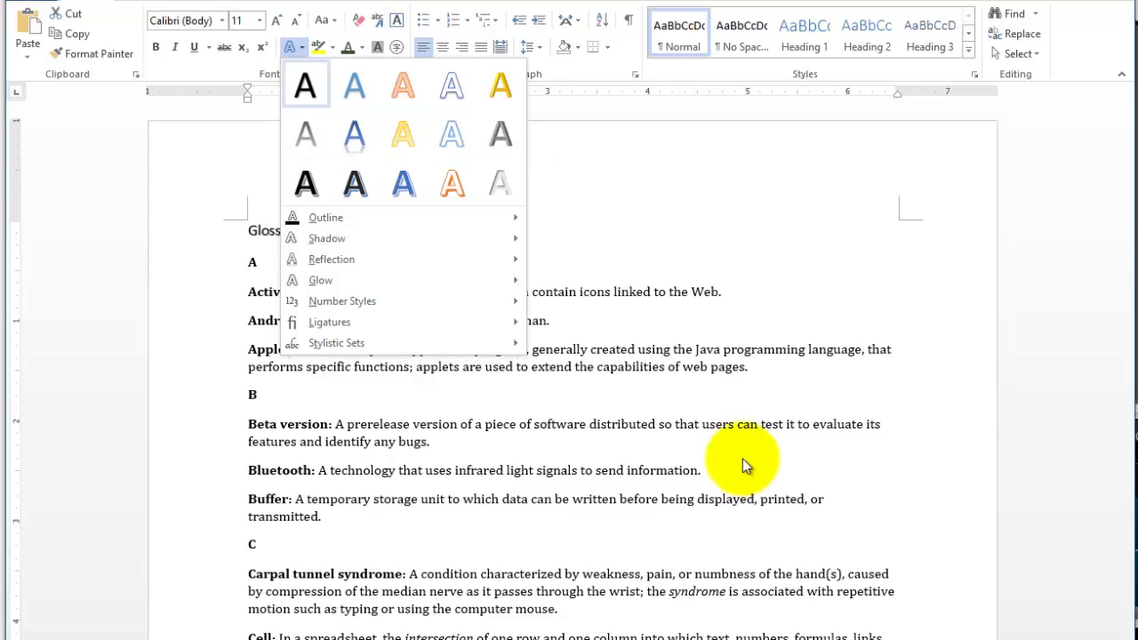
key("Right")
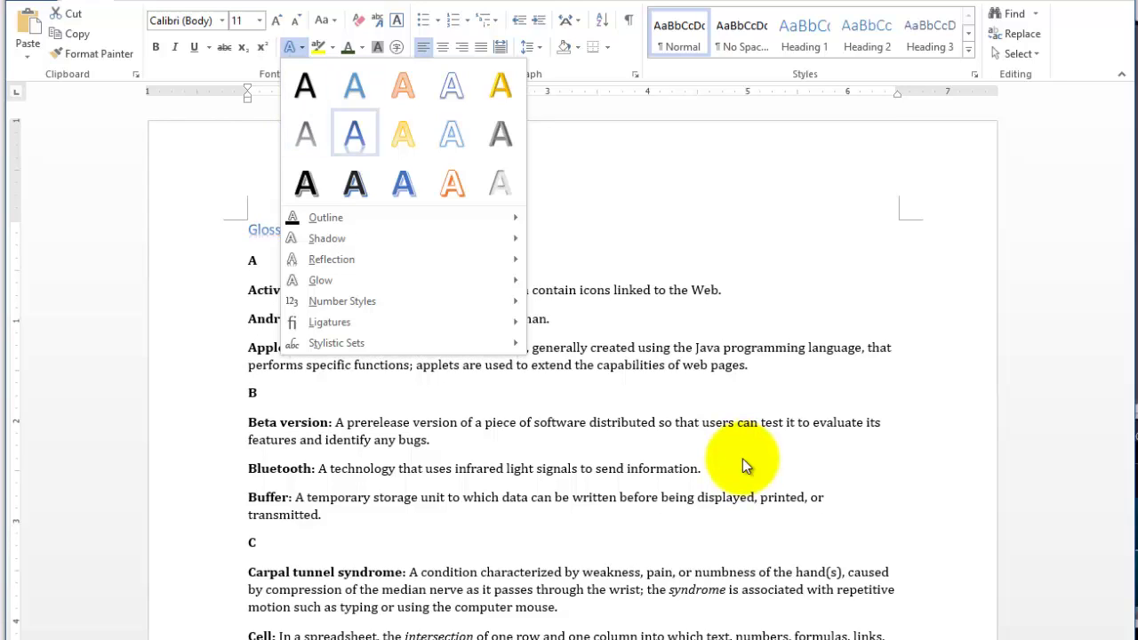
key("Up")
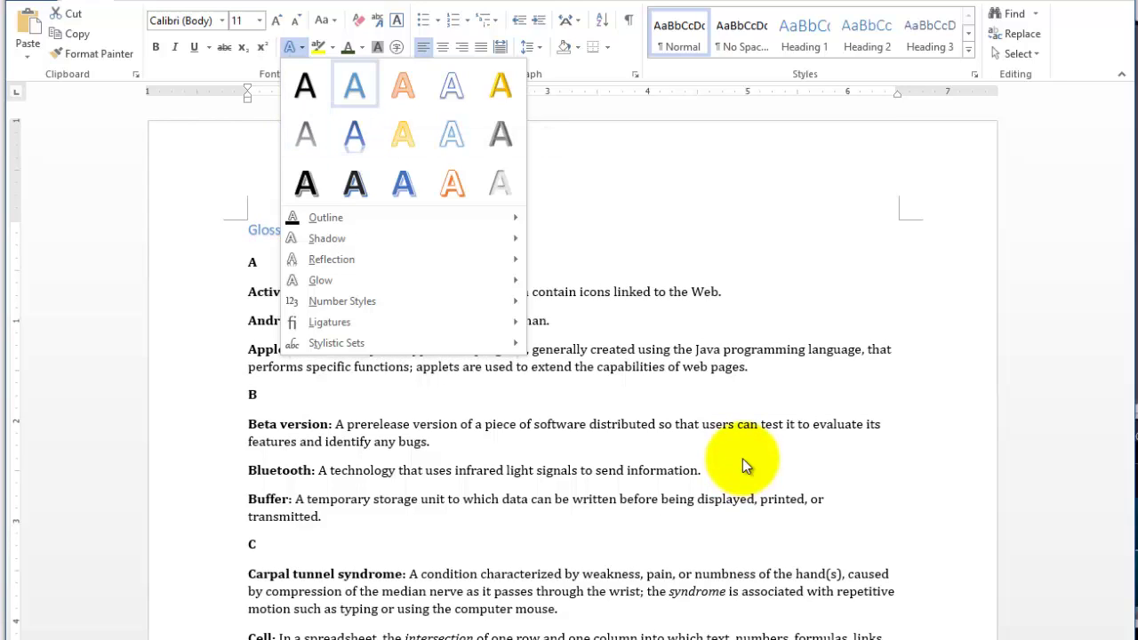
key("Down")
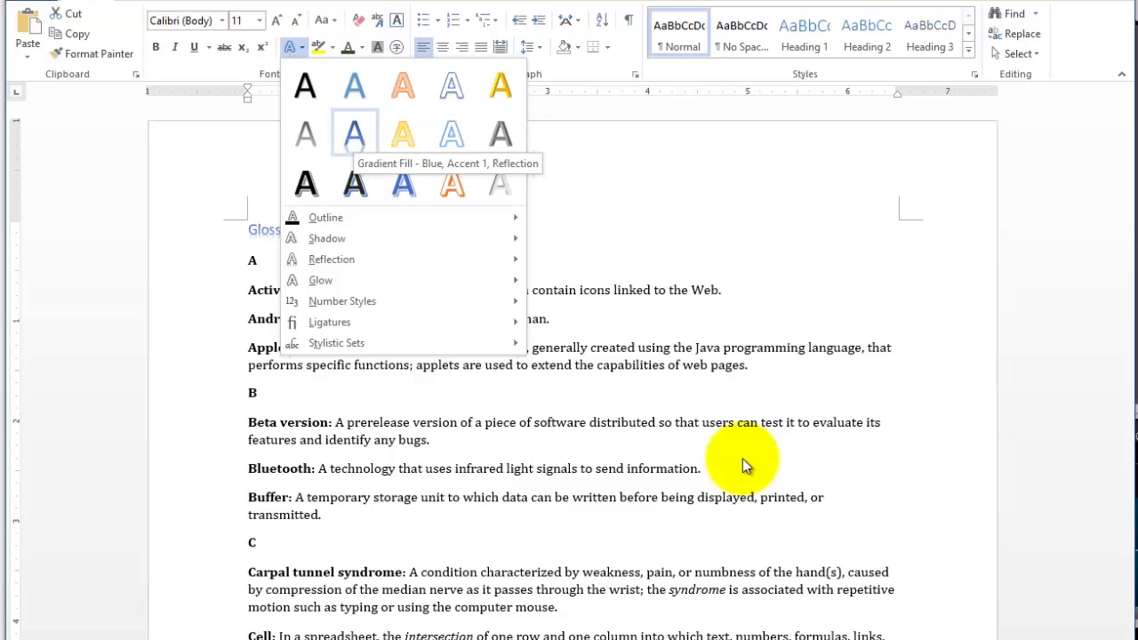
key("Down")
key("Up")
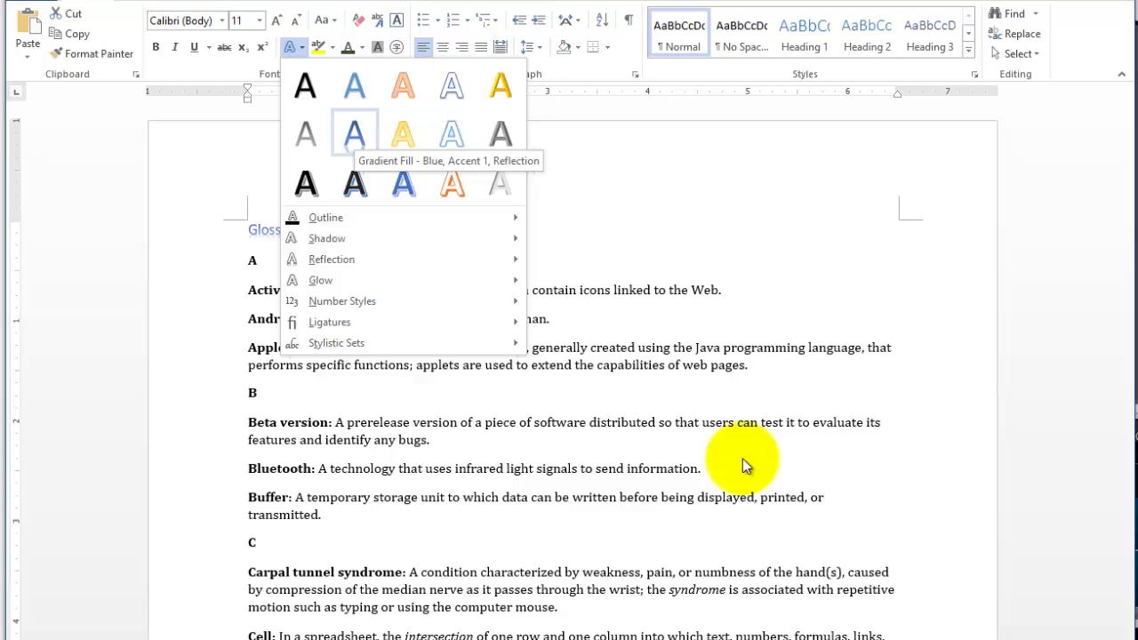
key("Escape")
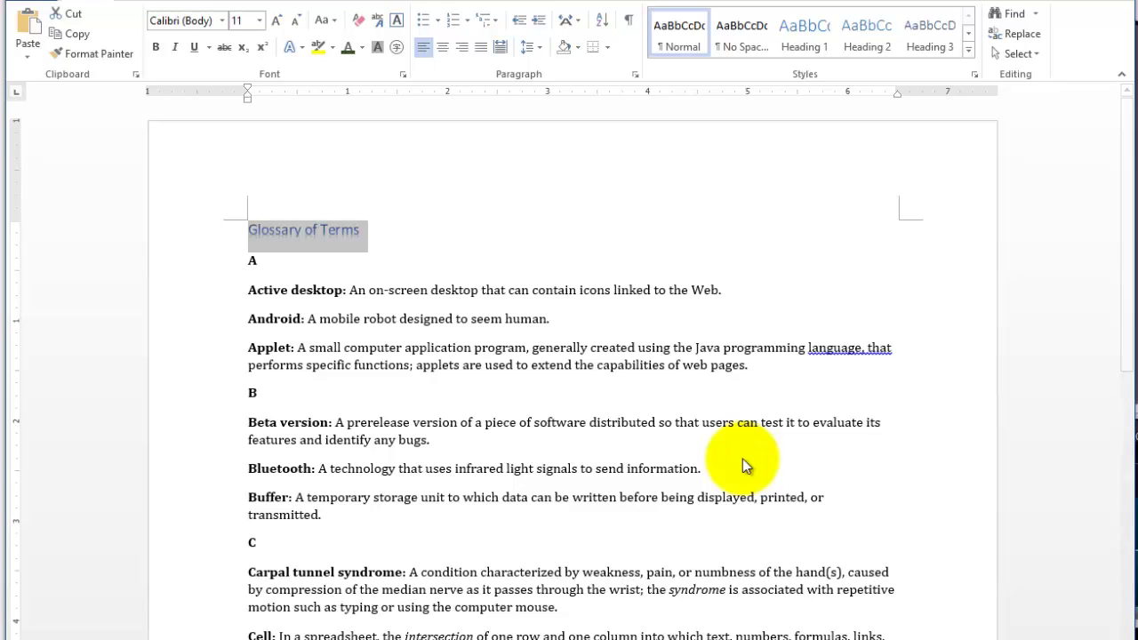
left_click(745, 466)
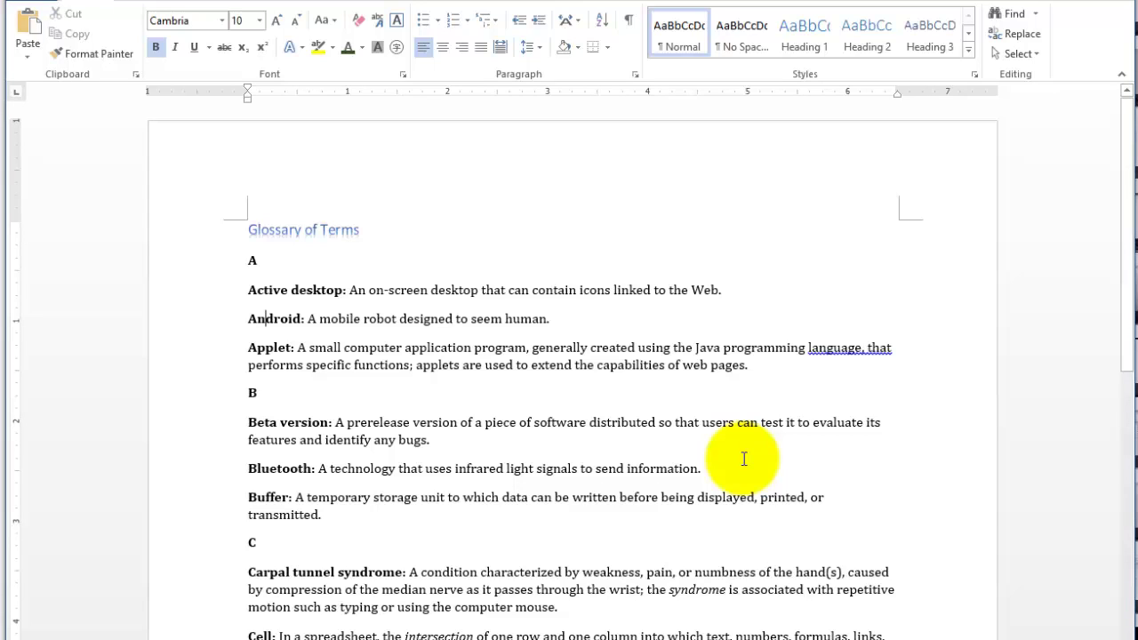
key("shift+Down")
key("shift+Down")
key("shift+Down")
key("shift+Down")
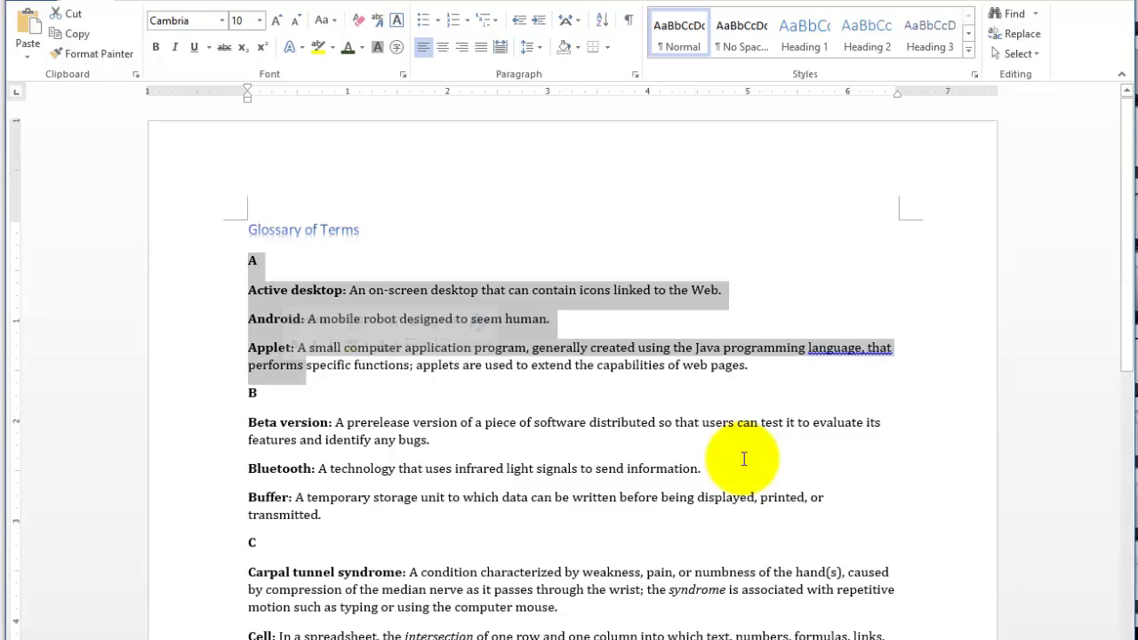
key("Down")
key("Up")
key("Up")
key("F8")
key("F8")
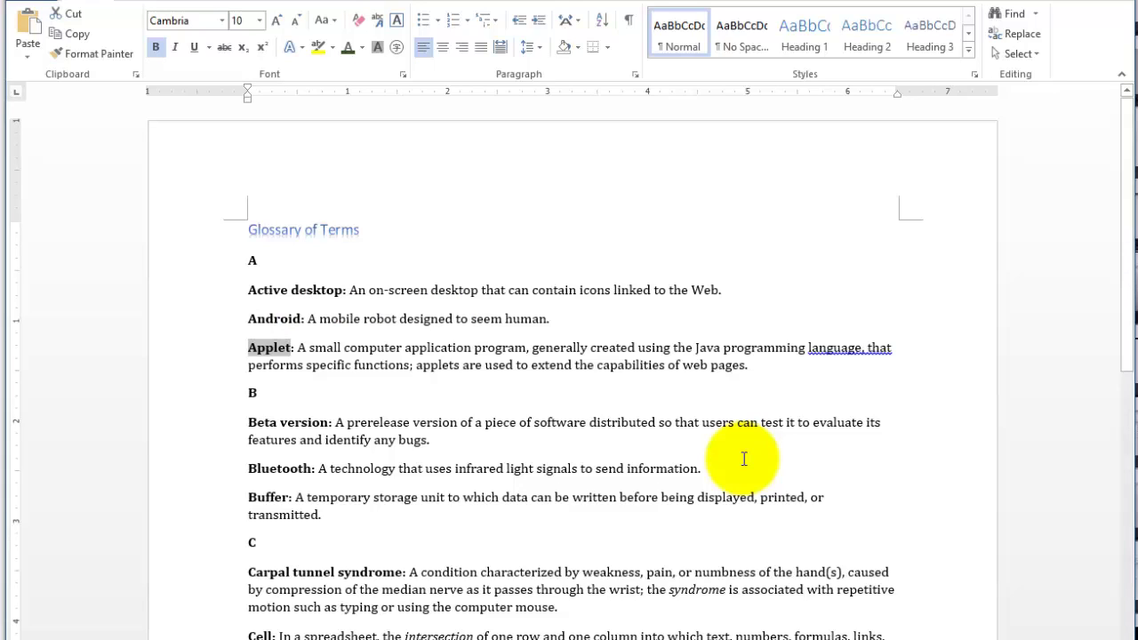
key("ctrl+Right")
key("ctrl+Right")
key("ctrl+Right")
key("ctrl+Right")
key("ctrl+Right")
key("ctrl+Right")
key("ctrl+Right")
key("shift+Right")
key("shift+Right")
key("shift+Right")
key("shift+Right")
key("shift+Right")
key("shift+Right")
key("shift+Right")
key("shift+Right")
key("shift+Right")
key("shift+Right")
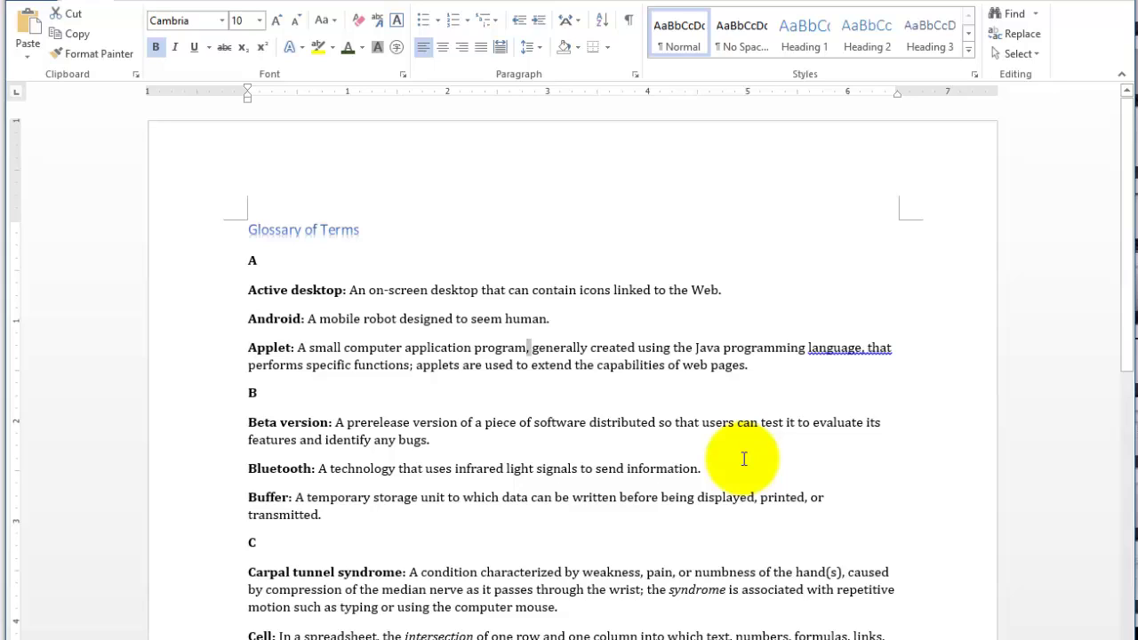
key("shift+Right")
key("shift+Right")
key("shift+Right")
key("shift+Right")
key("shift+Right")
key("shift+Right")
key("shift+Right")
key("shift+Right")
key("shift+Down")
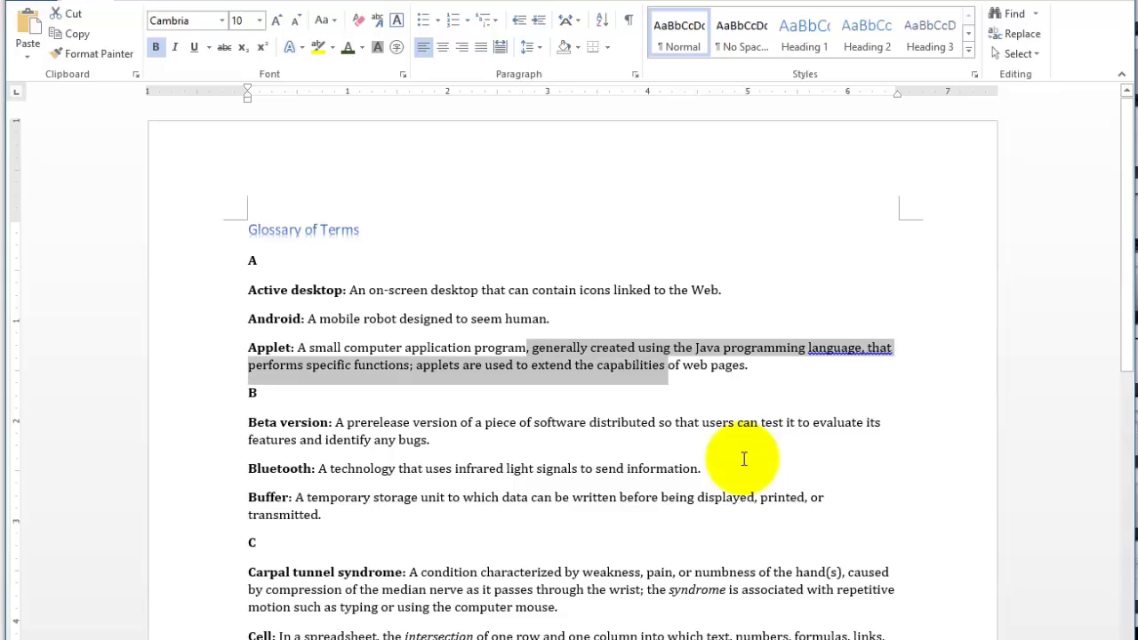
key("shift+Up")
key("ctrl+shift+Right")
key("ctrl+shift+Right")
key("ctrl+shift+Right")
key("ctrl+shift+Right")
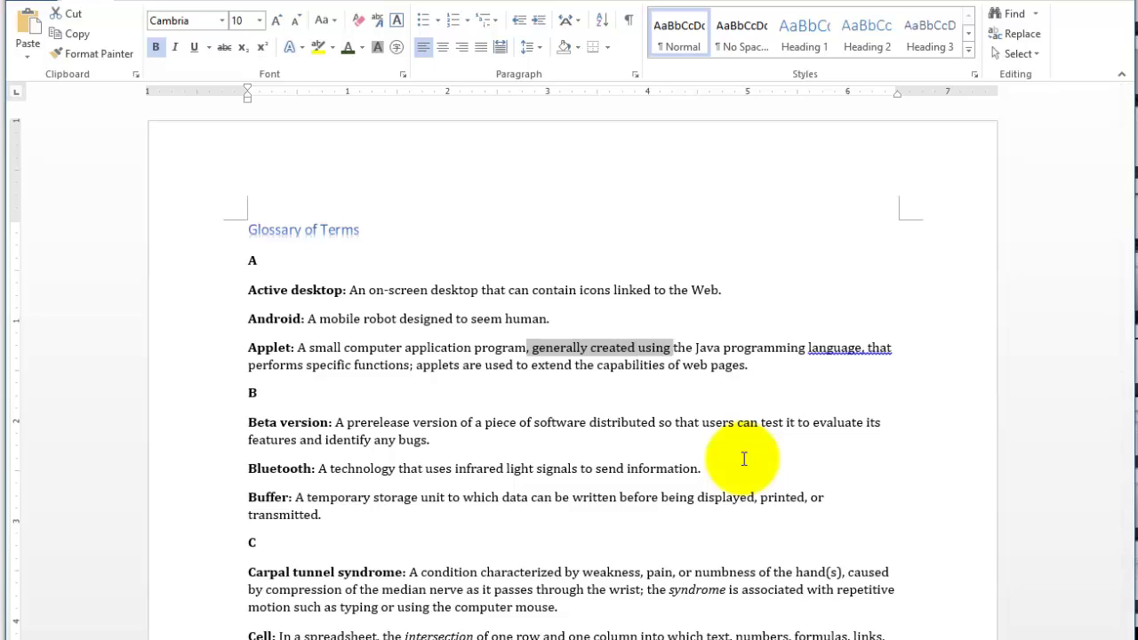
key("shift+Right")
key("shift+Right")
key("shift+Right")
key("shift+Right")
key("shift+Right")
key("shift+Right")
key("shift+Right")
key("shift+Right")
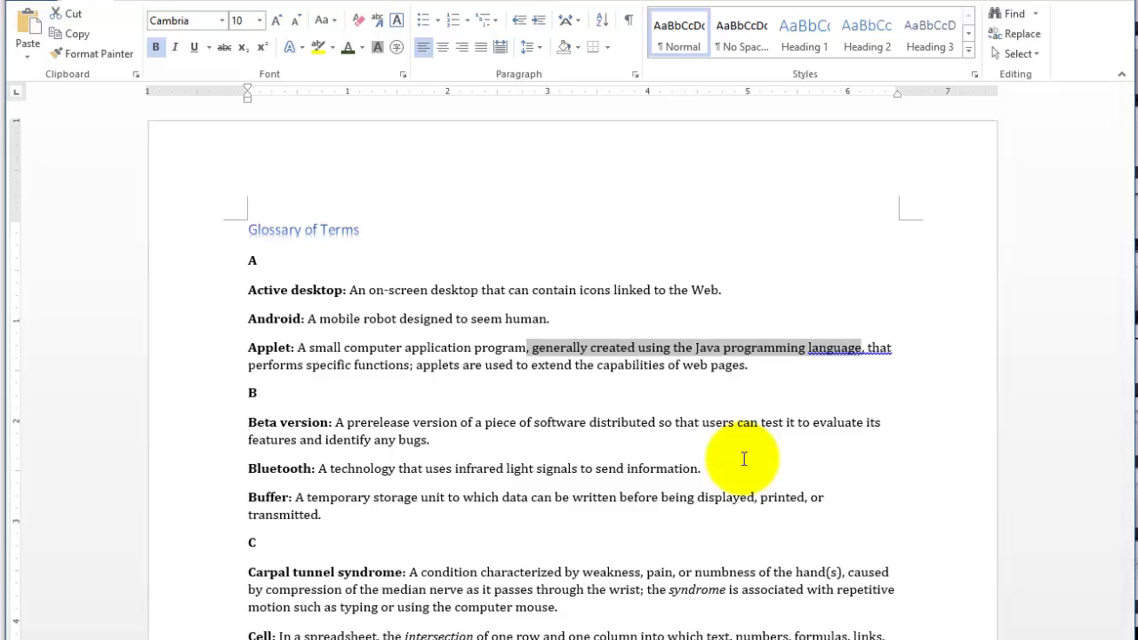
key("shift+Right")
key("shift+Left")
key("shift+Right")
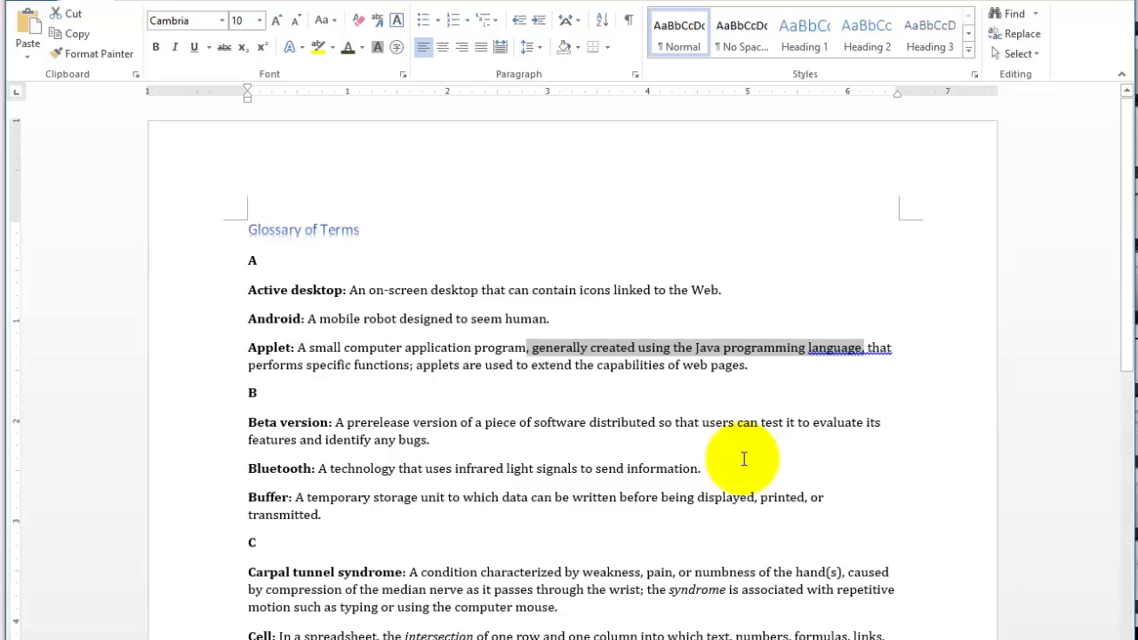
key("Down")
key("shift+Right")
key("shift+Left")
key("Left")
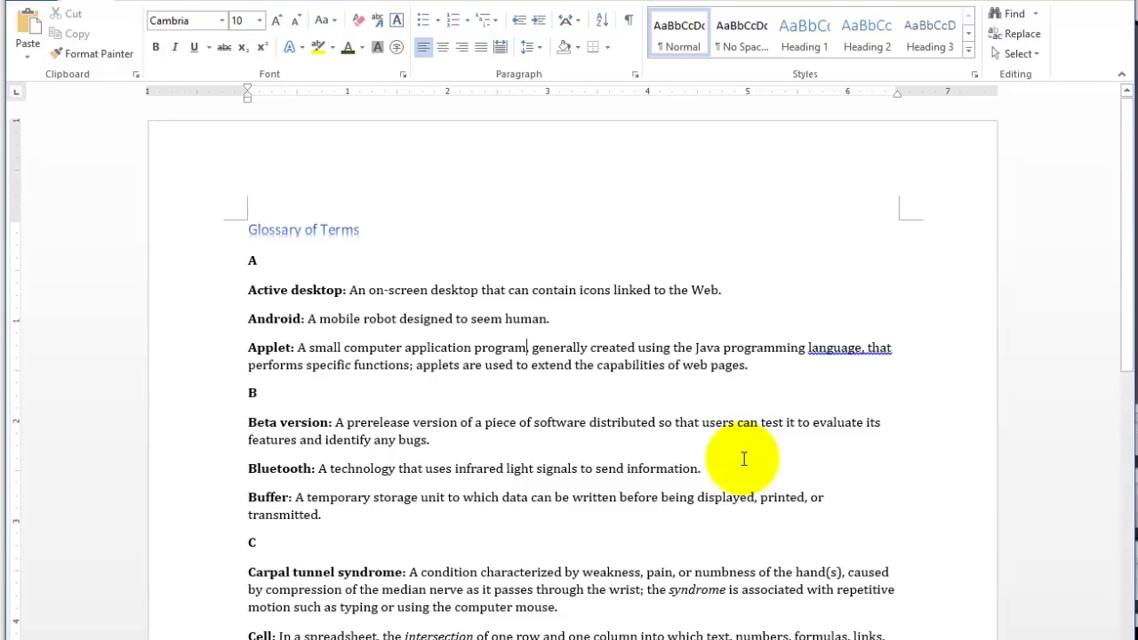
Step: Strike through 'generally created using the Java programming language' in Applet, then select the whole document
key("ctrl+shift+Right")
key("ctrl+shift+Right")
key("ctrl+shift+Right")
key("ctrl+shift+Right")
key("ctrl+shift+Right")
key("ctrl+shift+Right")
key("ctrl+shift+Right")
key("ctrl+shift+Right")
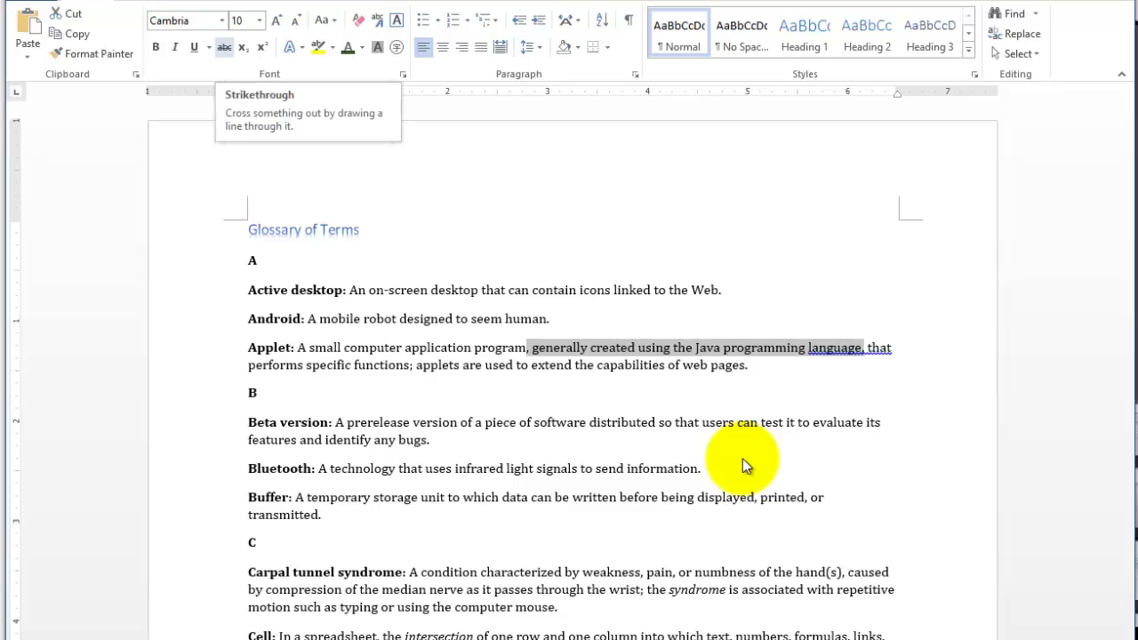
left_click(224, 47)
key("Down")
key("Down")
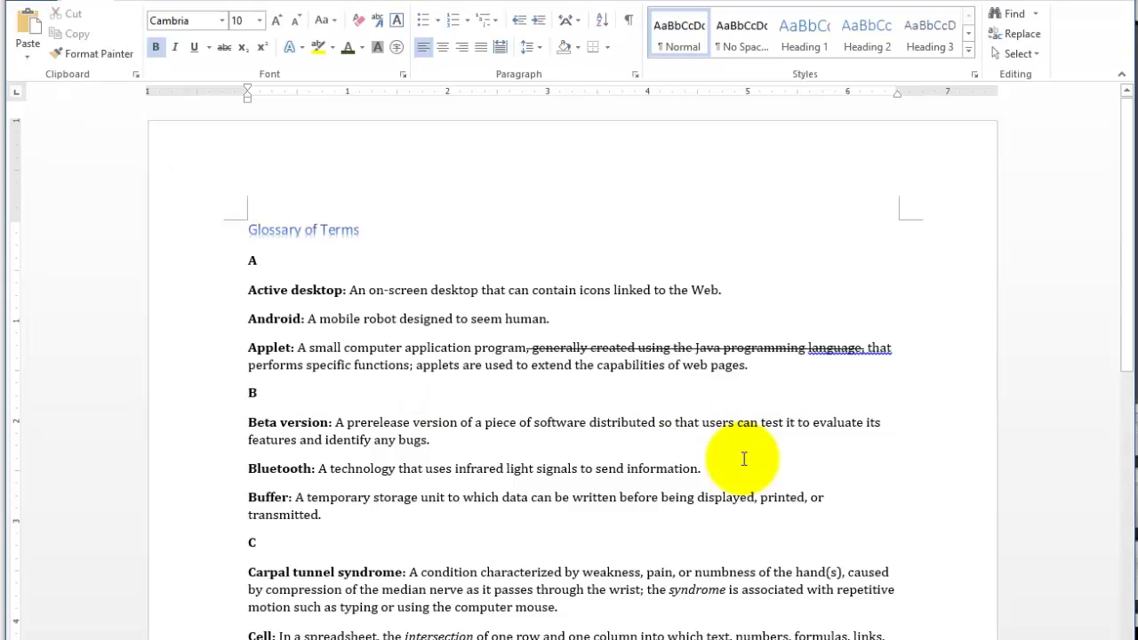
key("ctrl+a")
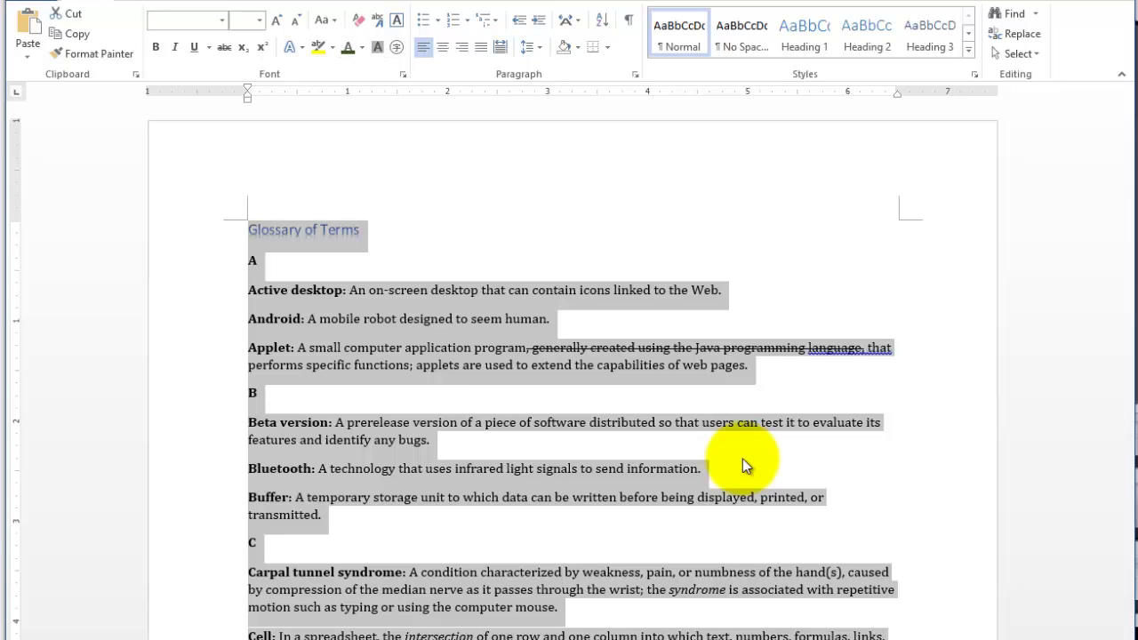
Step: Apply the current font colour to all selected glossary text, replacing the blue title and black text
key("Return")
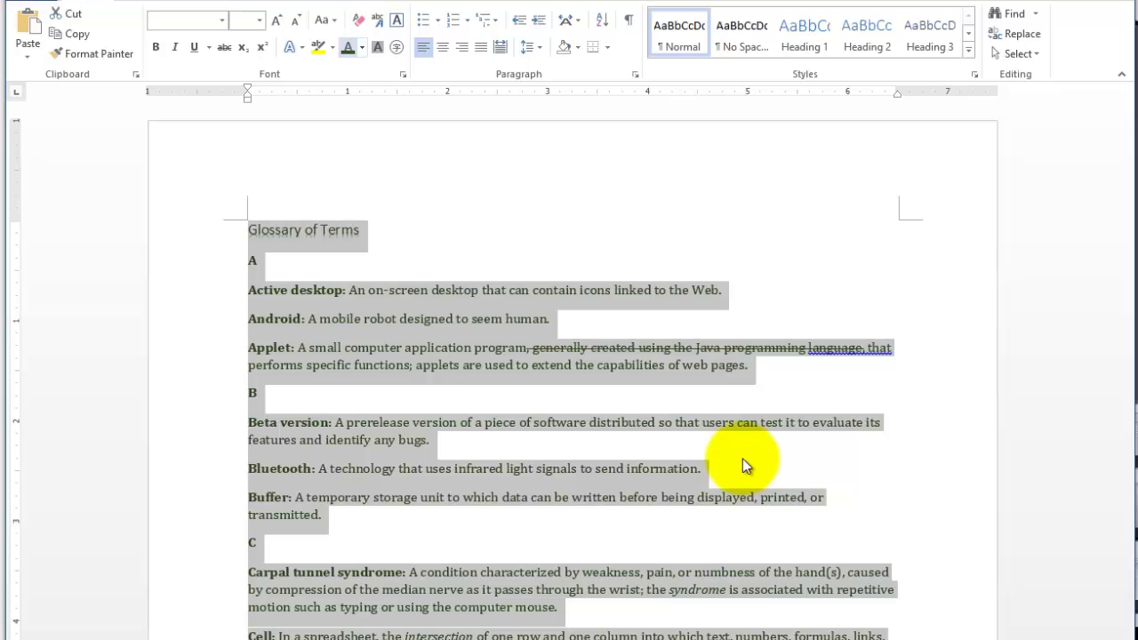
key("Escape")
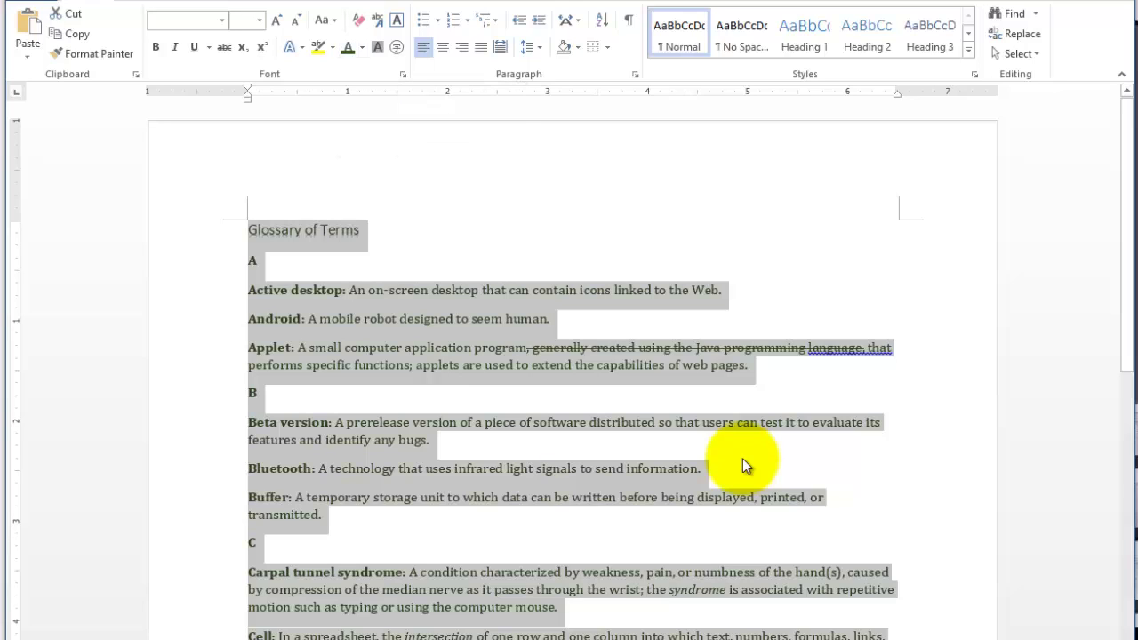
key("Right")
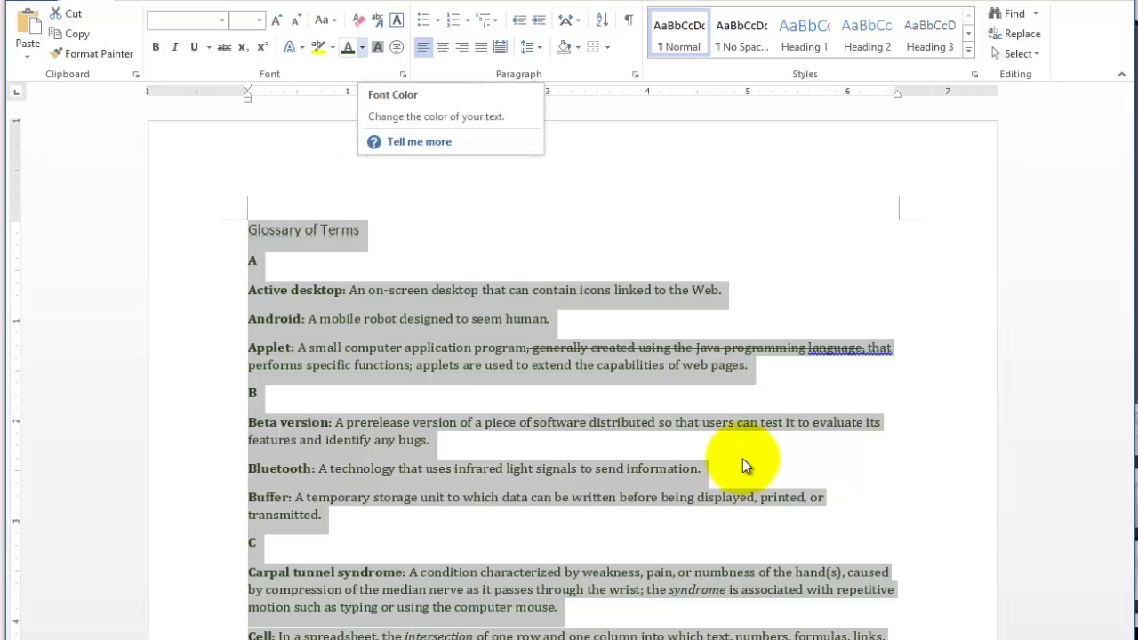
Step: Choose Dark Red from the Standard Colors for the entire glossary, title included
key("Down")
key("Escape")
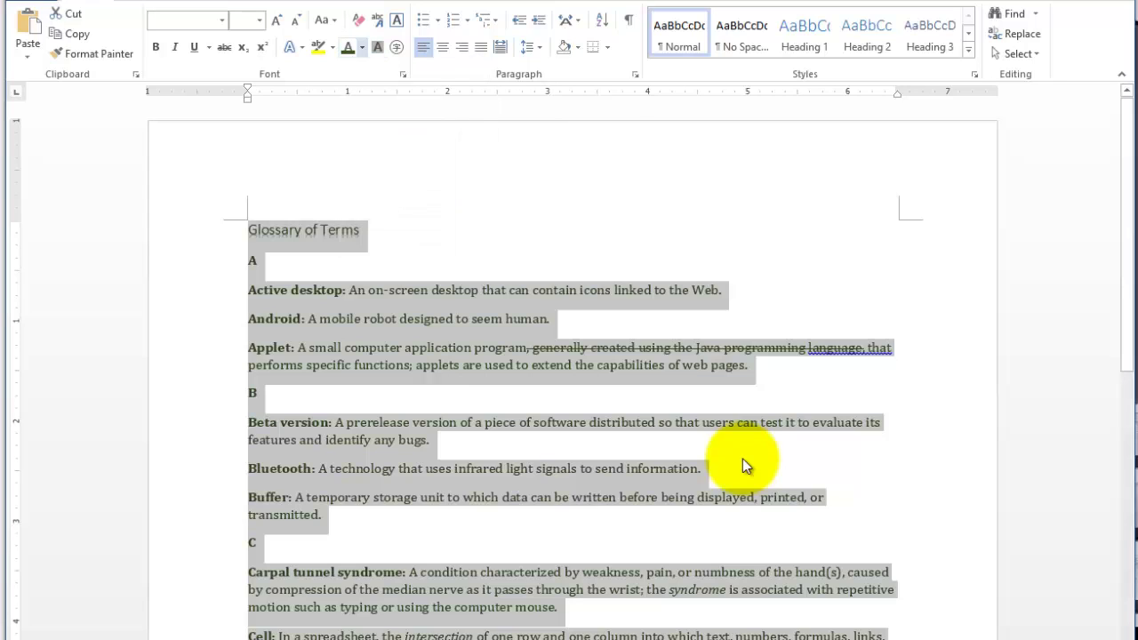
key("Down")
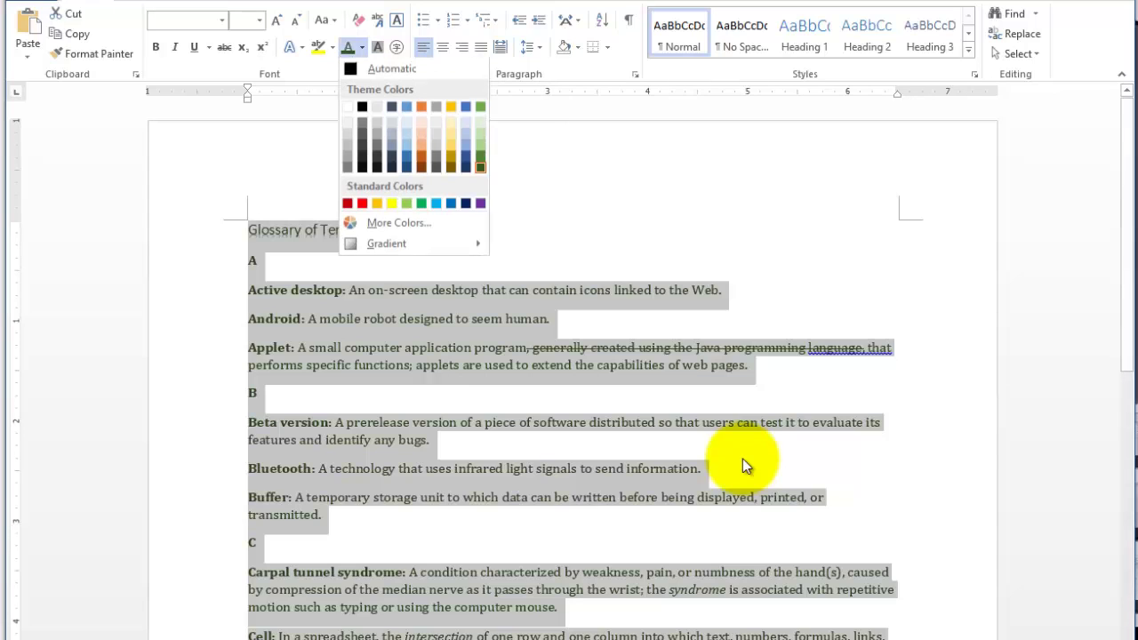
key("Down")
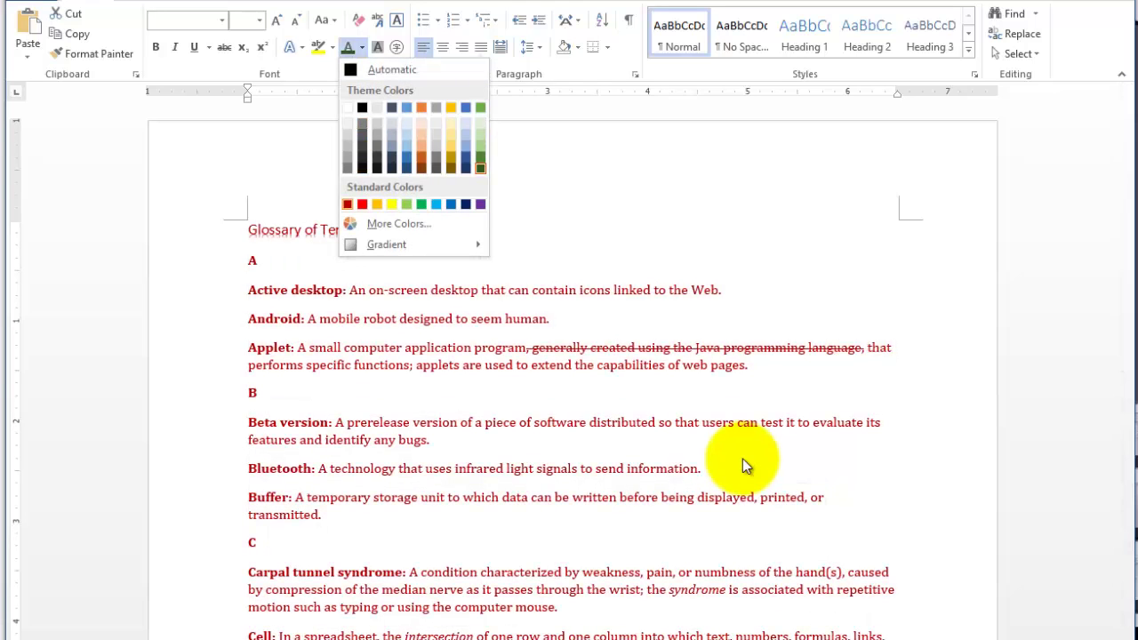
key("Right")
key("Down")
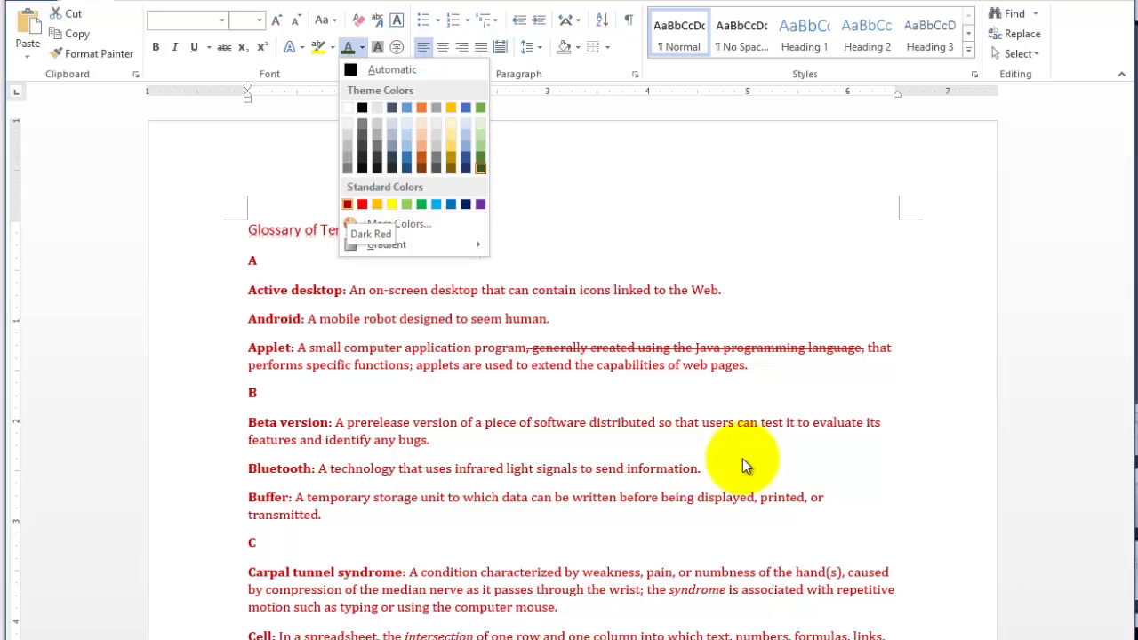
key("Return")
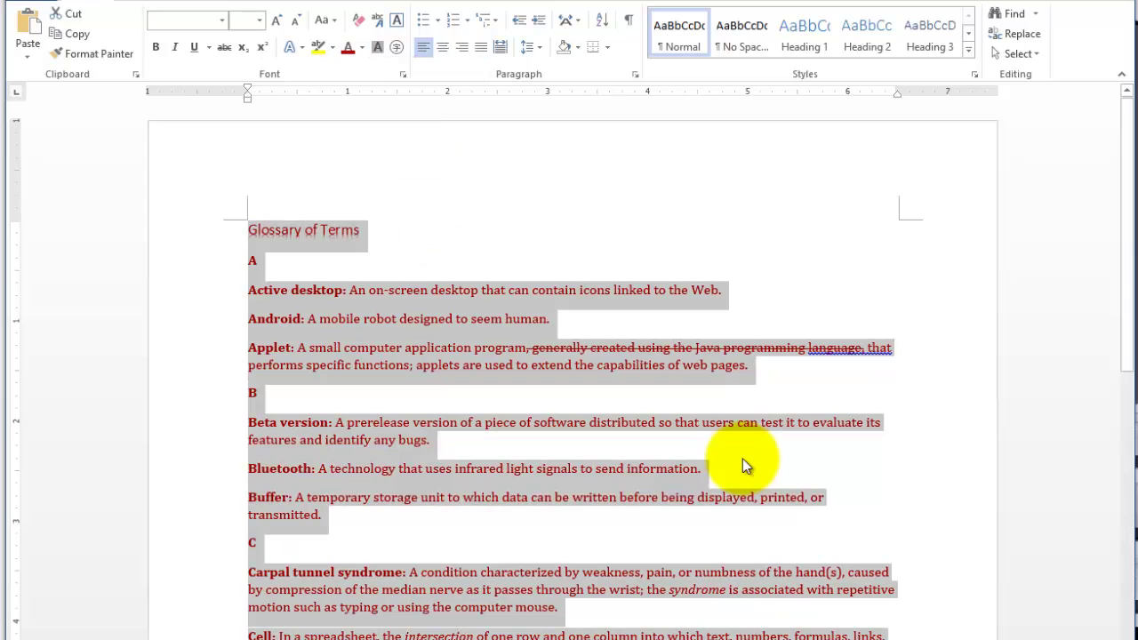
left_click(745, 463)
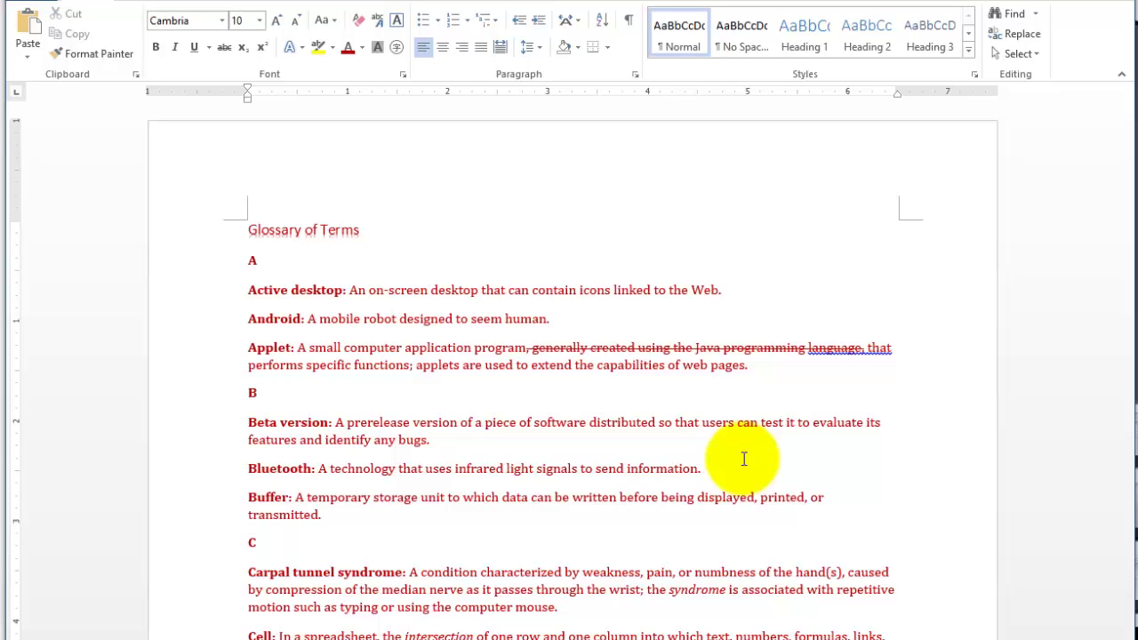
scroll(744, 459, "down", 3)
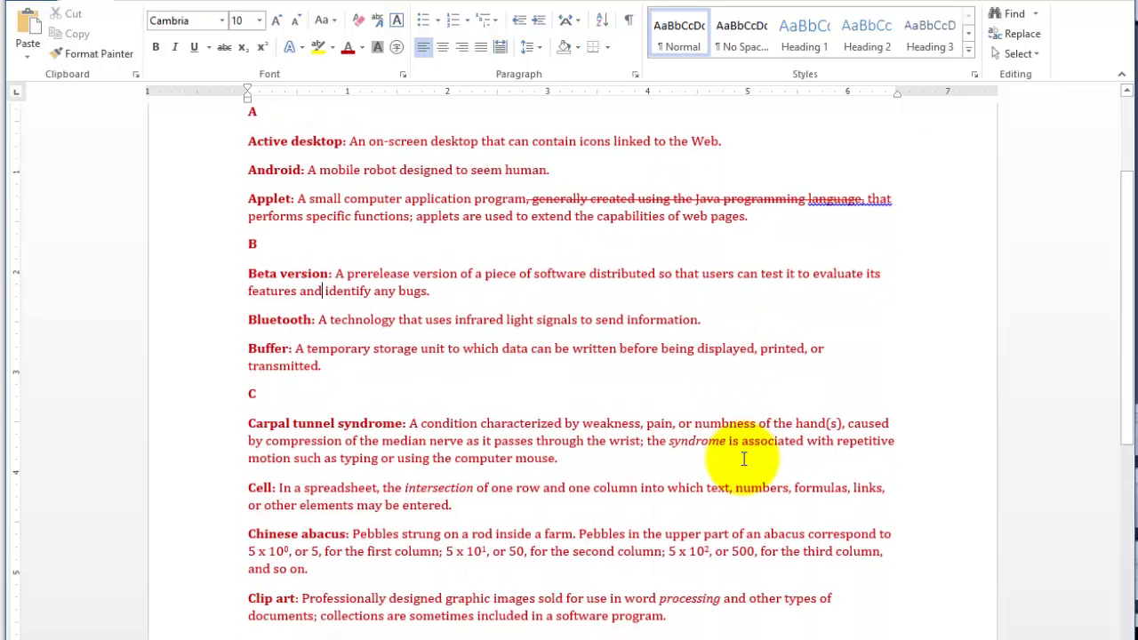
key("ctrl+shift+Right")
key("ctrl+shift+Right")
key("ctrl+shift+Right")
key("ctrl+shift+Right")
key("ctrl+shift+Right")
key("ctrl+shift+Right")
key("ctrl+shift+Right")
key("ctrl+shift+Right")
key("ctrl+shift+Right")
key("ctrl+shift+Right")
key("ctrl+shift+Right")
key("ctrl+shift+Right")
key("ctrl+shift+Right")
key("ctrl+shift+Right")
key("ctrl+shift+Right")
key("ctrl+shift+Right")
key("ctrl+shift+Right")
key("ctrl+shift+Right")
key("ctrl+shift+Right")
key("ctrl+shift+Right")
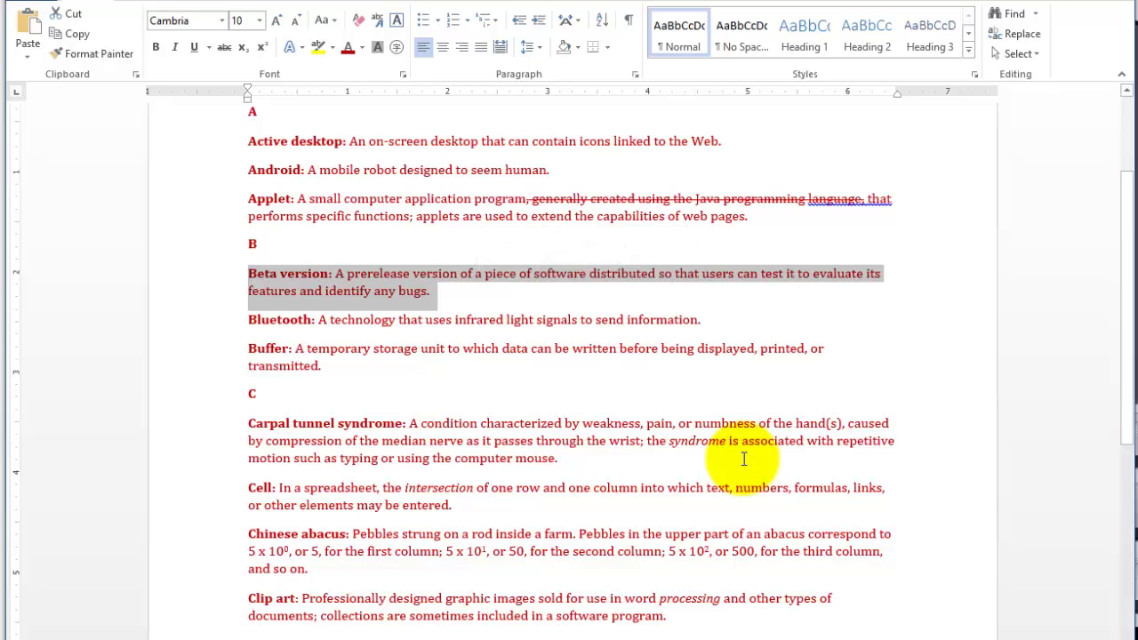
key("Down")
key("Down")
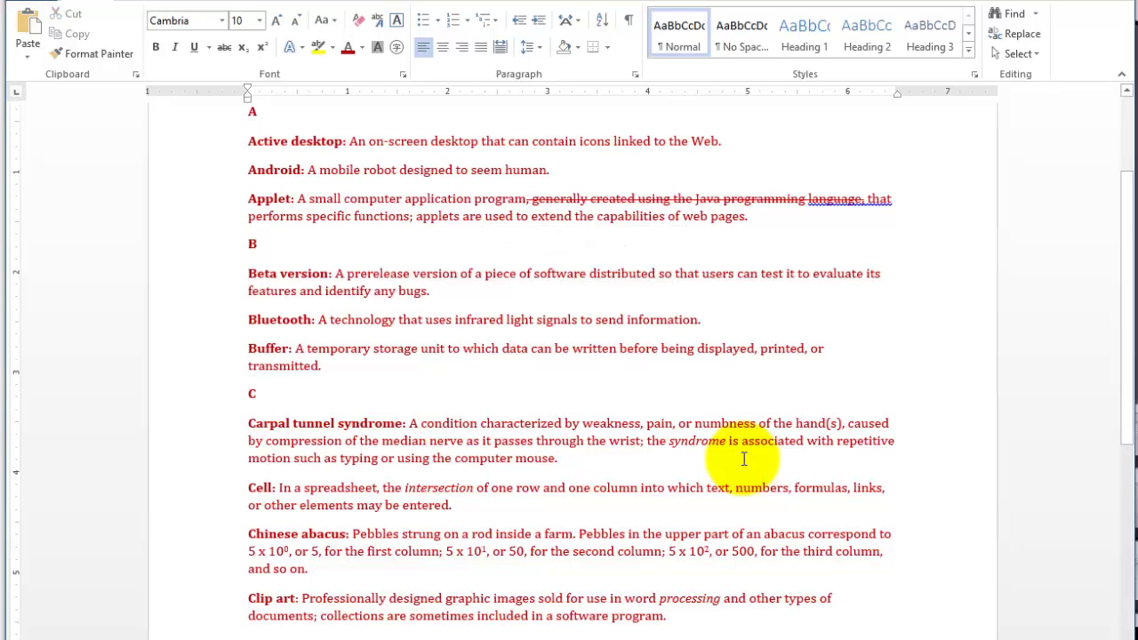
key("Up")
key("Up")
key("Home")
key("shift+Down")
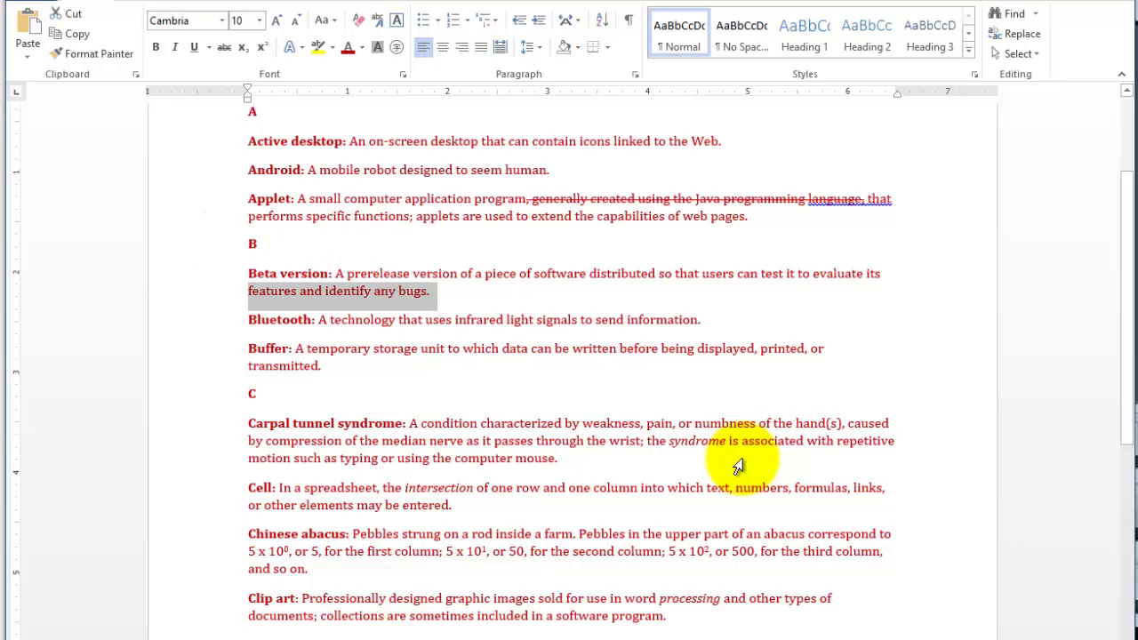
key("shift+Up")
key("Right")
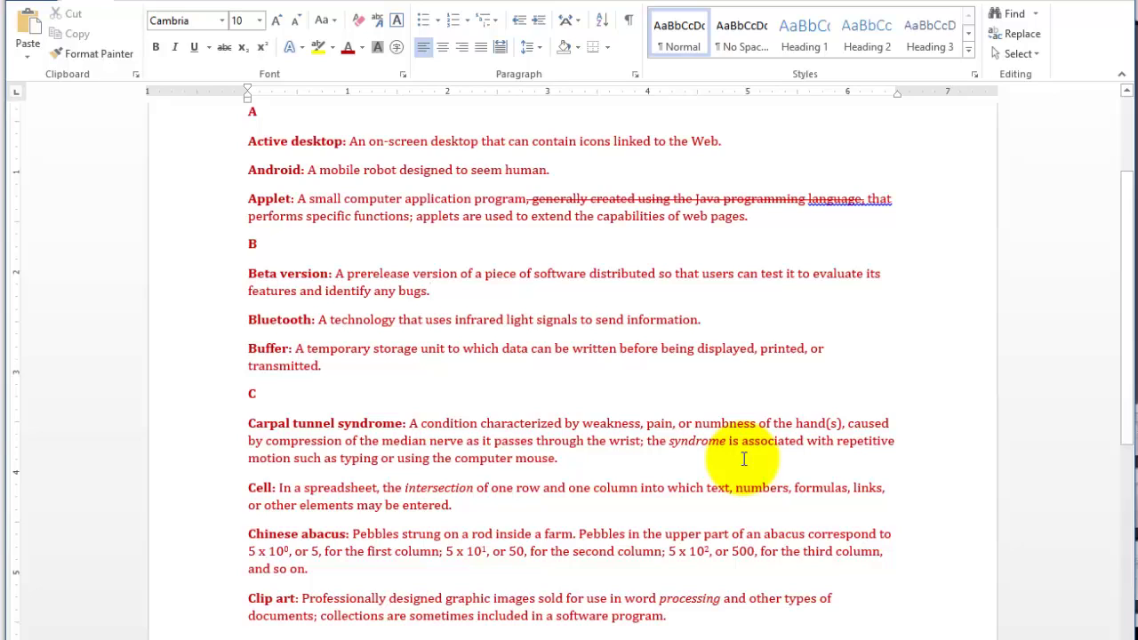
key("Up")
key("Up")
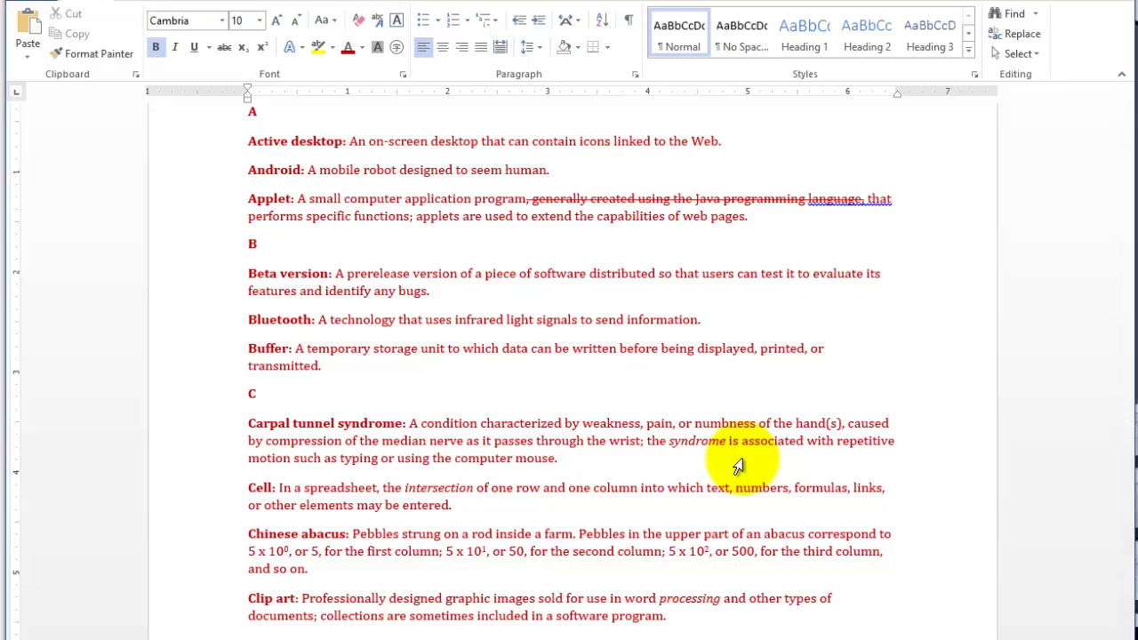
key("Right")
key("ctrl+shift+Down")
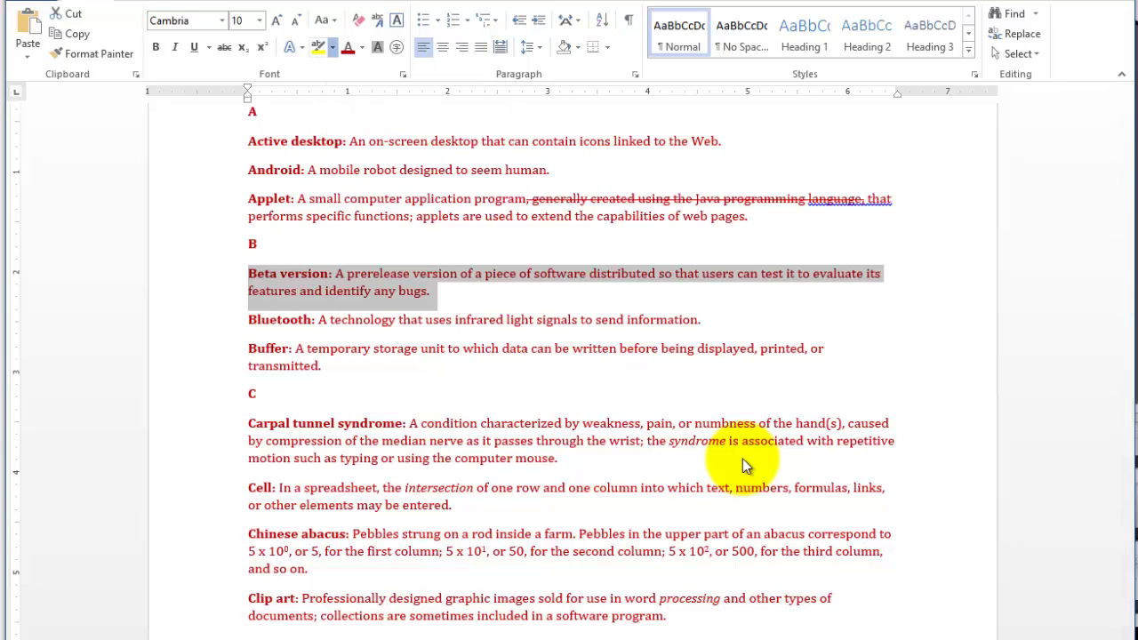
Step: Give the Beta version paragraph a Turquoise highlight, then select the Cell paragraph
left_click(332, 48)
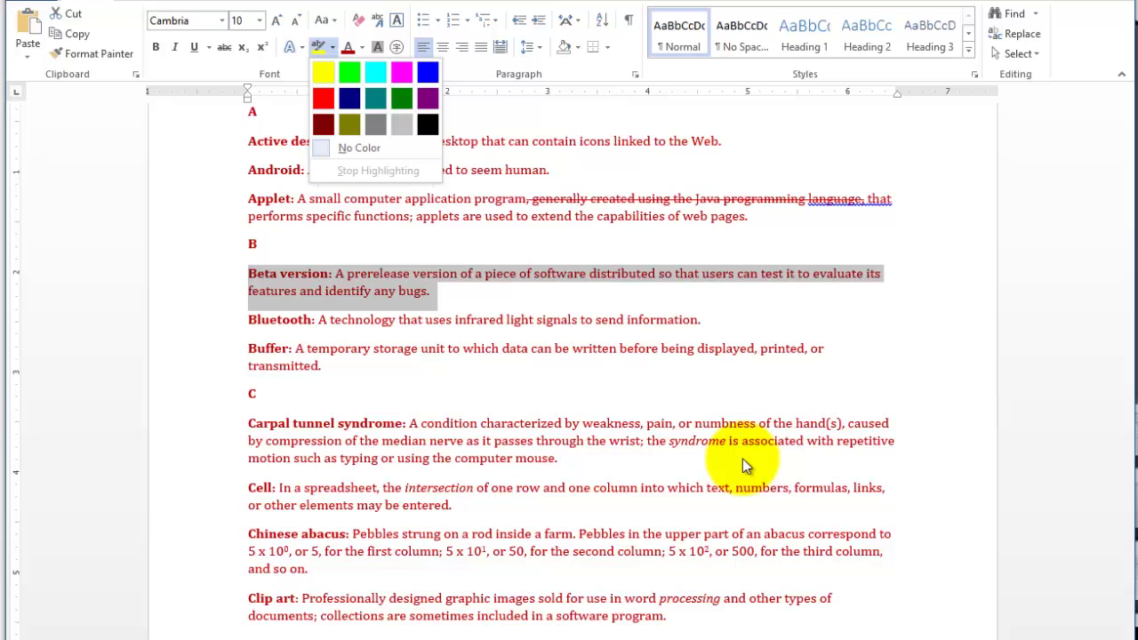
left_click(354, 55)
right_click(354, 55)
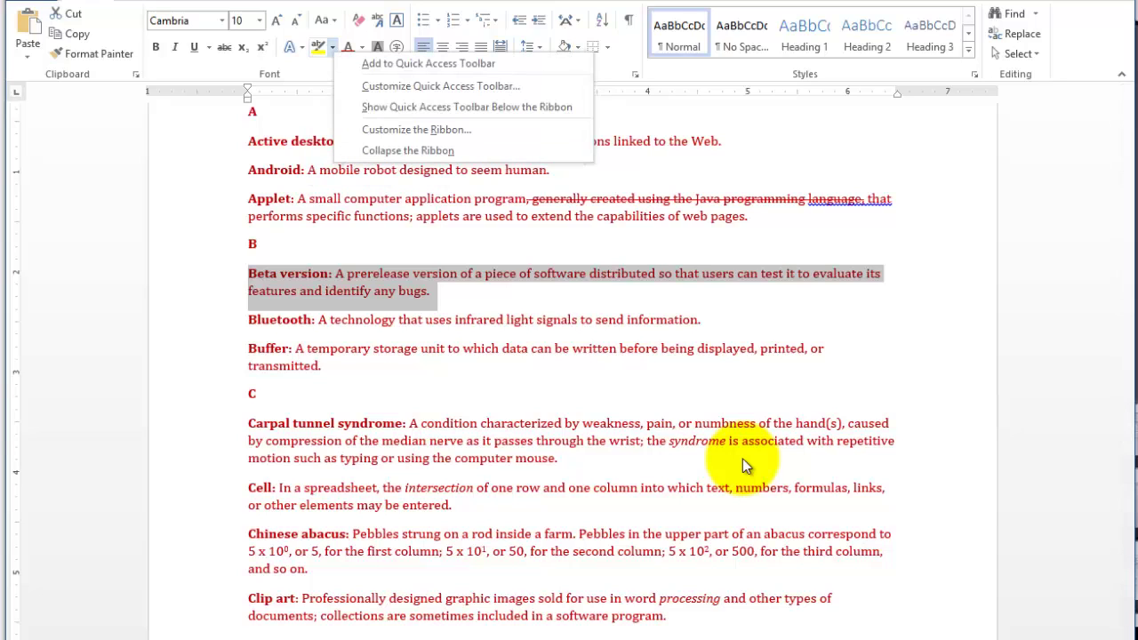
key("Escape")
key("alt+h")
key("i")
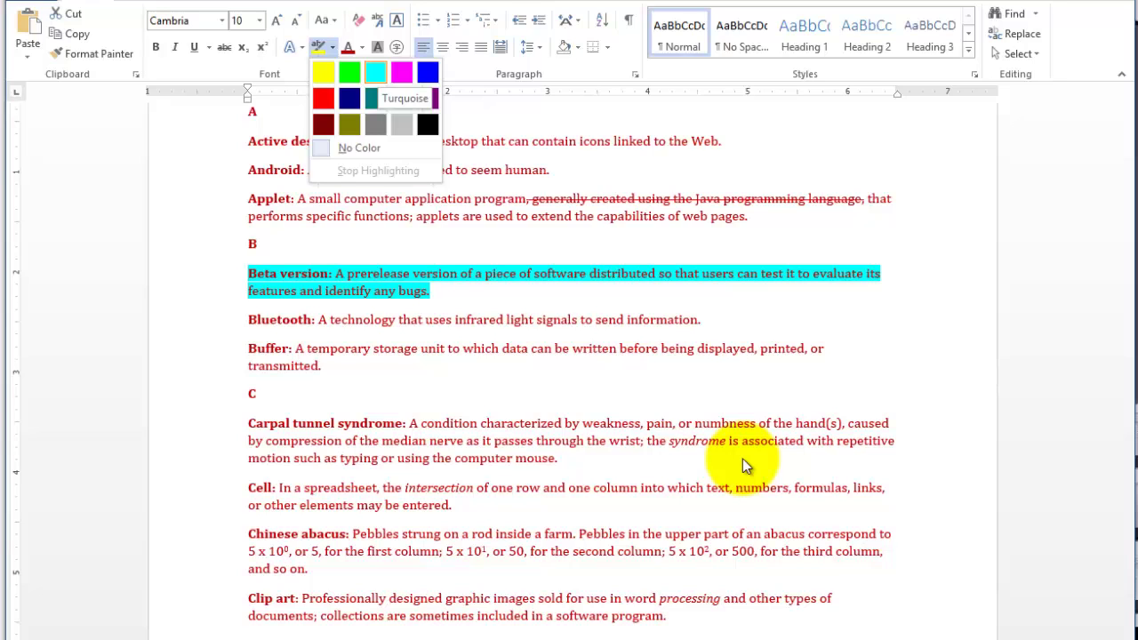
key("Escape")
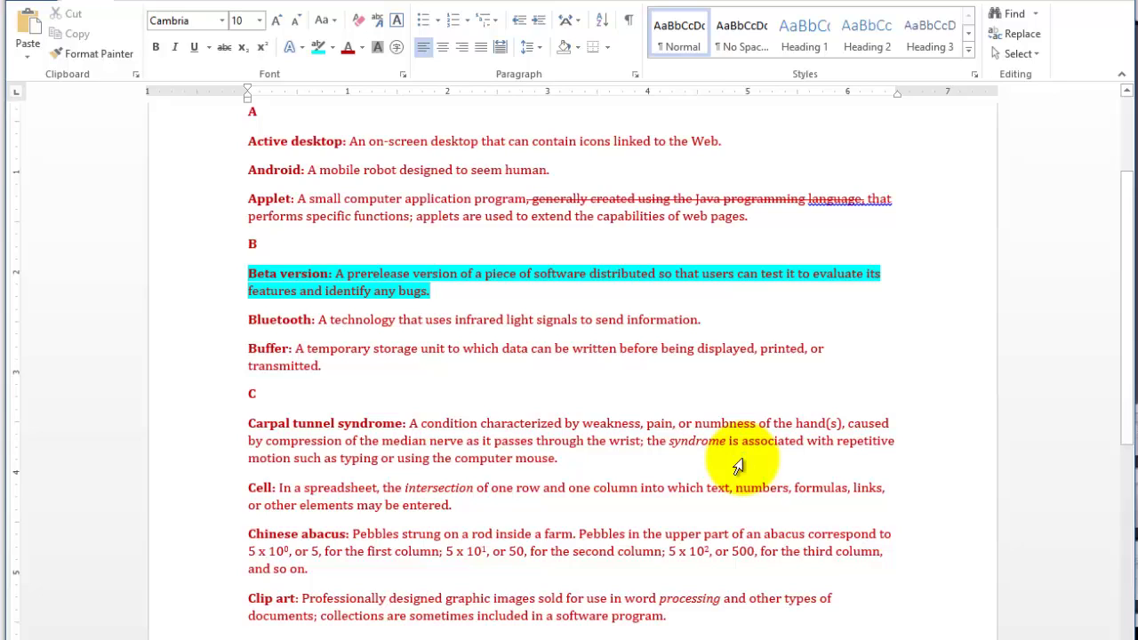
triple_click(736, 466)
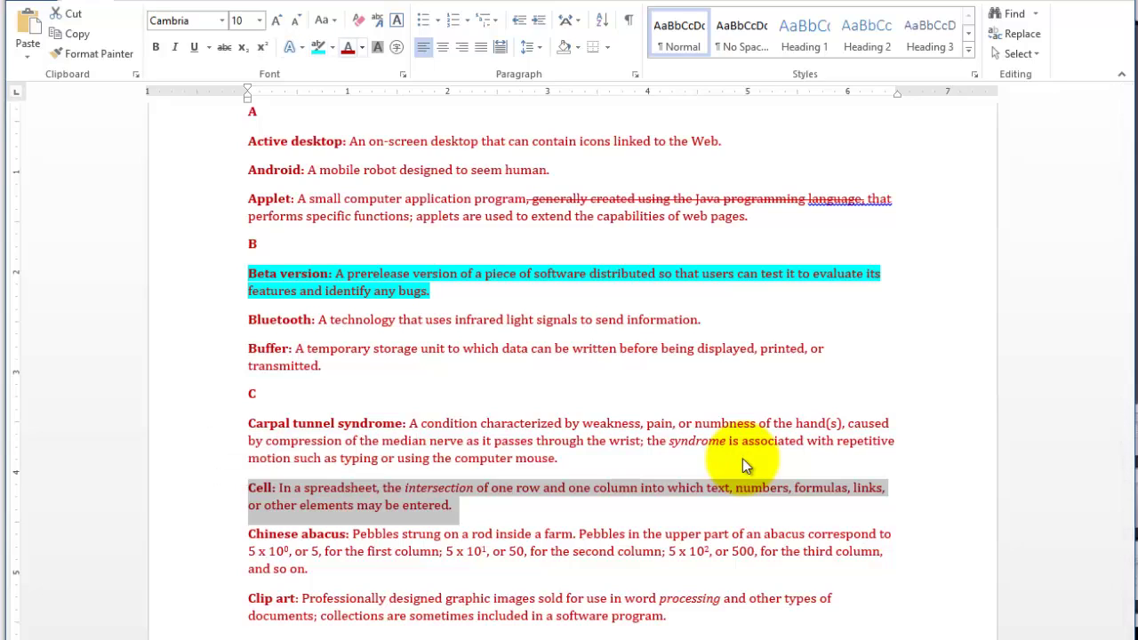
Step: Preview turquoise, pink, dark green, red and dark blue highlights on the Cell entry, then choose Yellow
key("alt+h")
key("i")
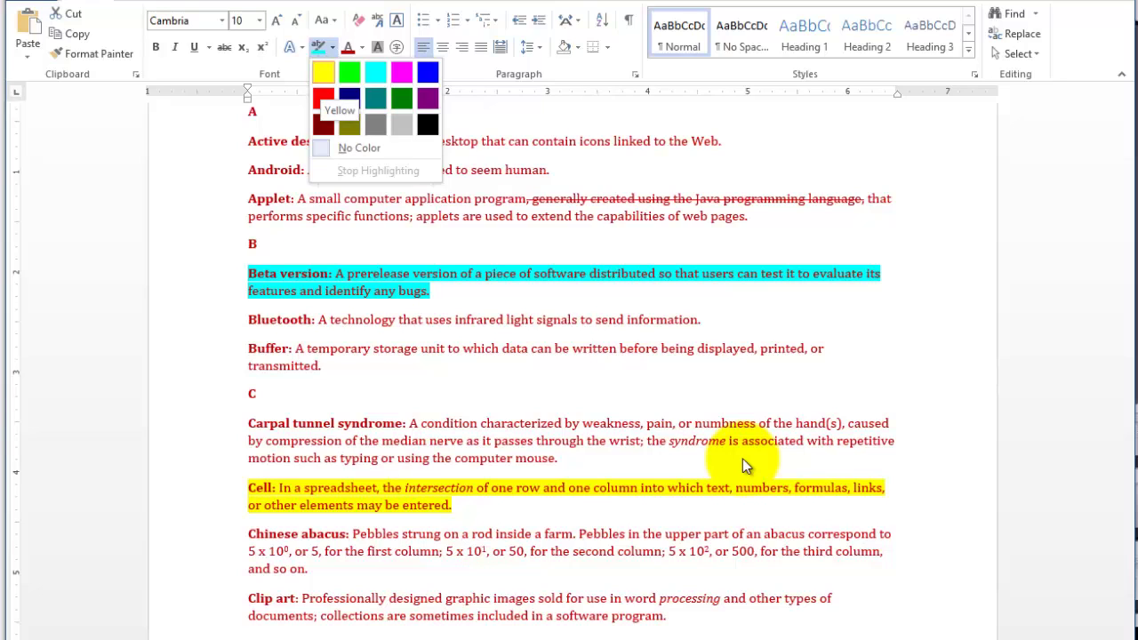
key("Right")
key("Right")
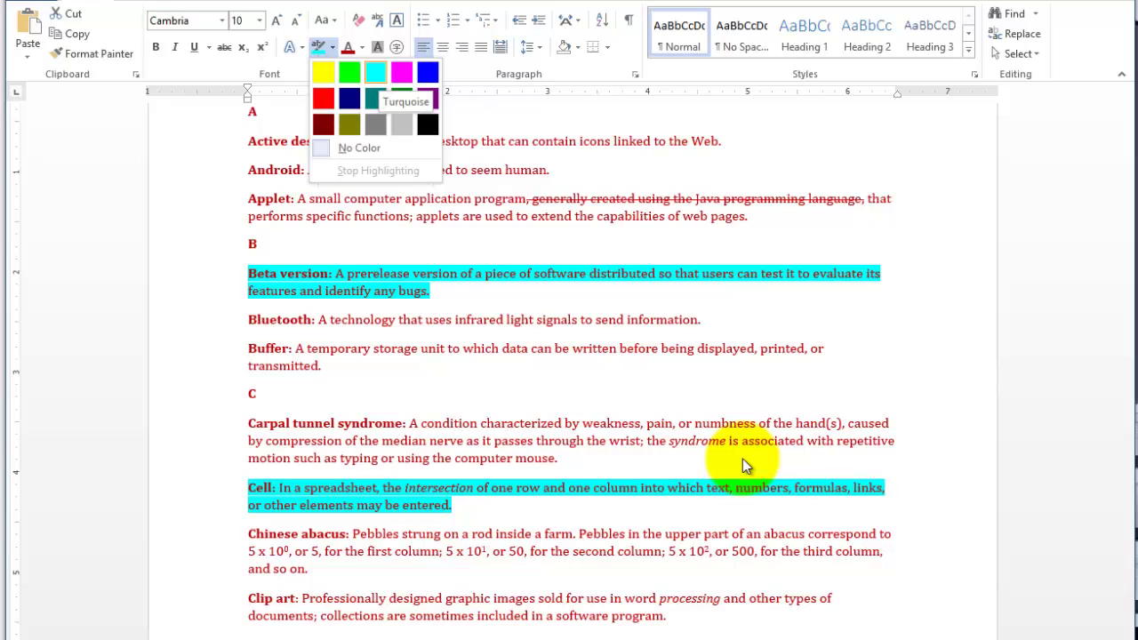
key("Right")
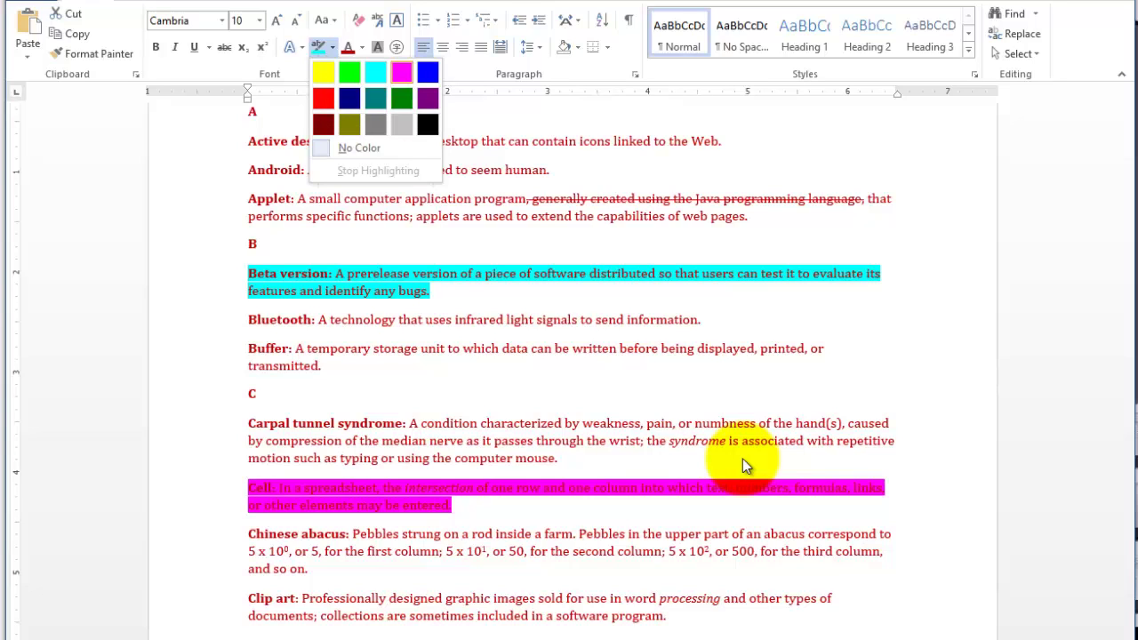
key("Down")
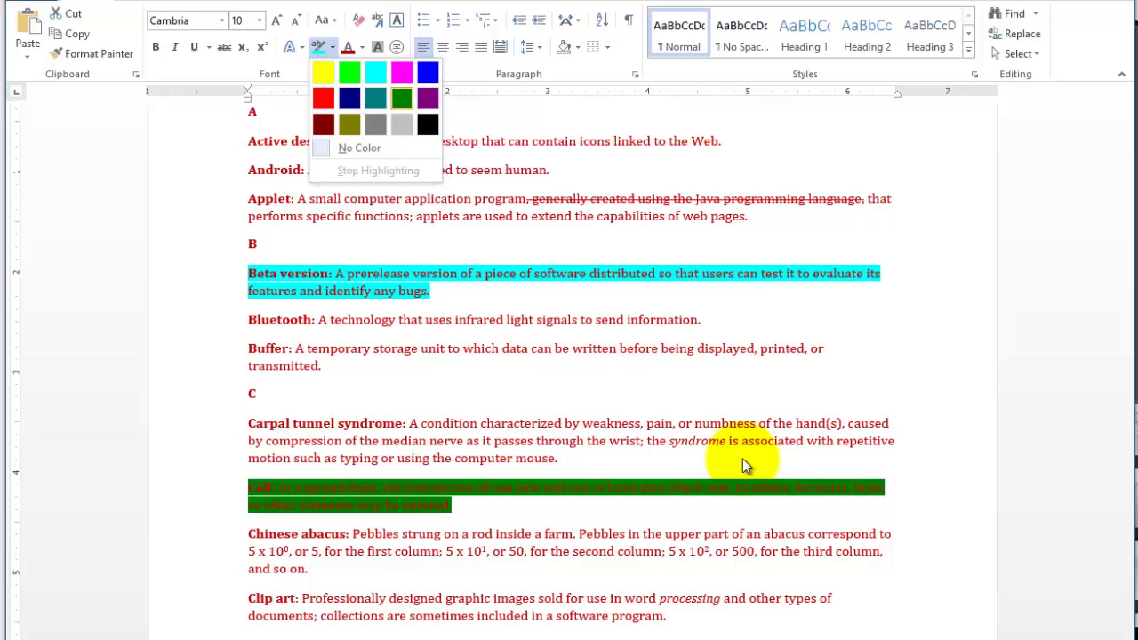
key("Up")
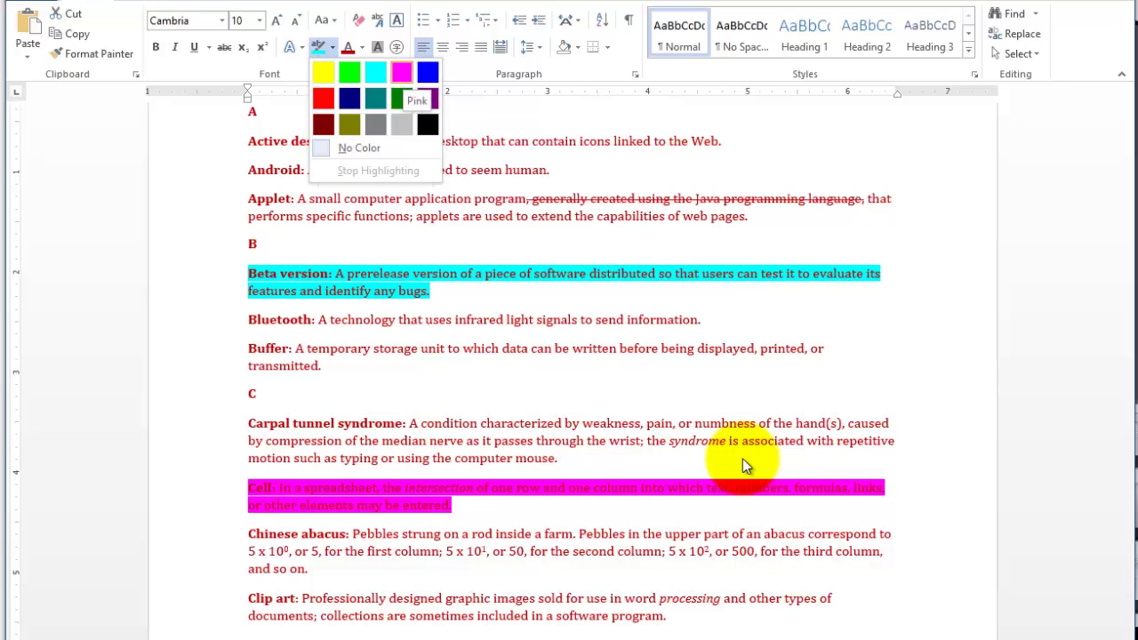
key("Down")
key("Left")
key("Left")
key("Left")
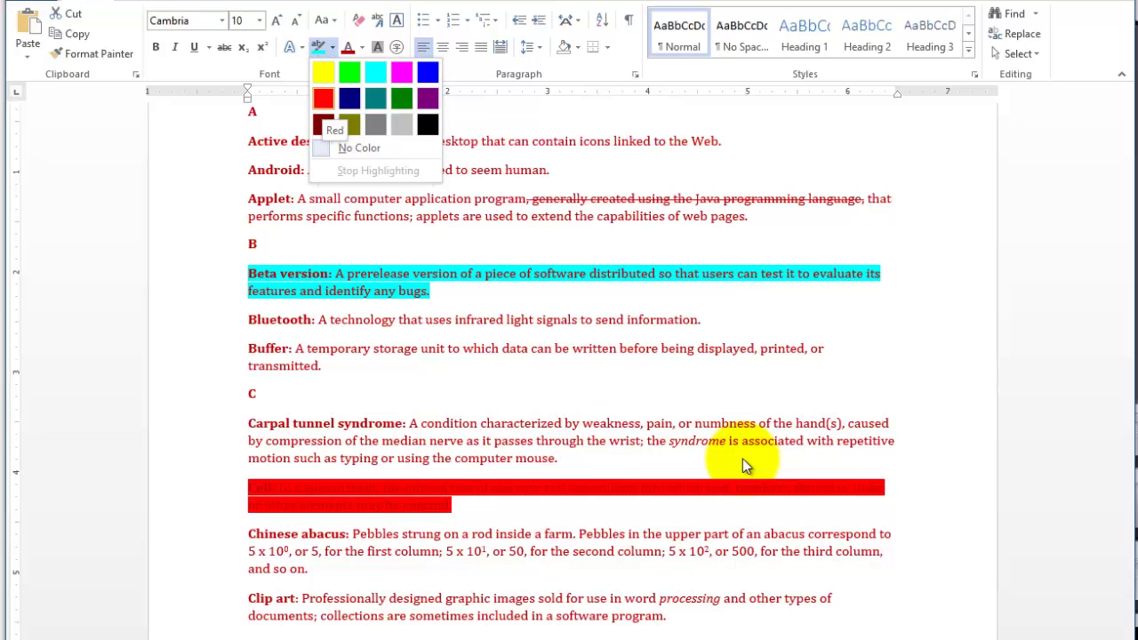
key("Right")
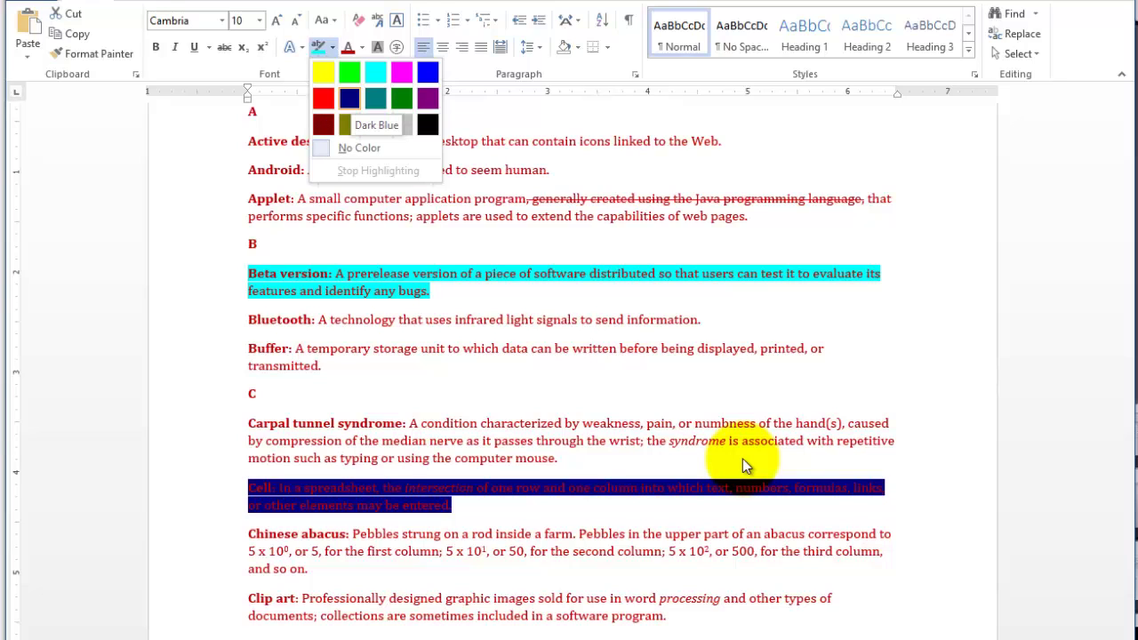
key("Up")
key("Left")
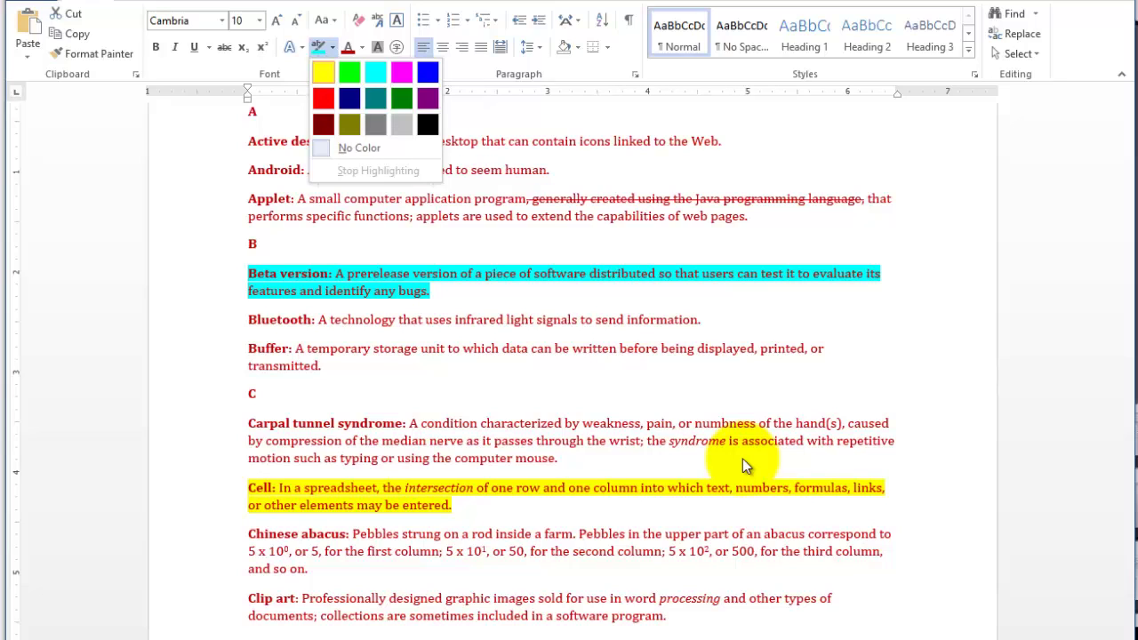
key("Return")
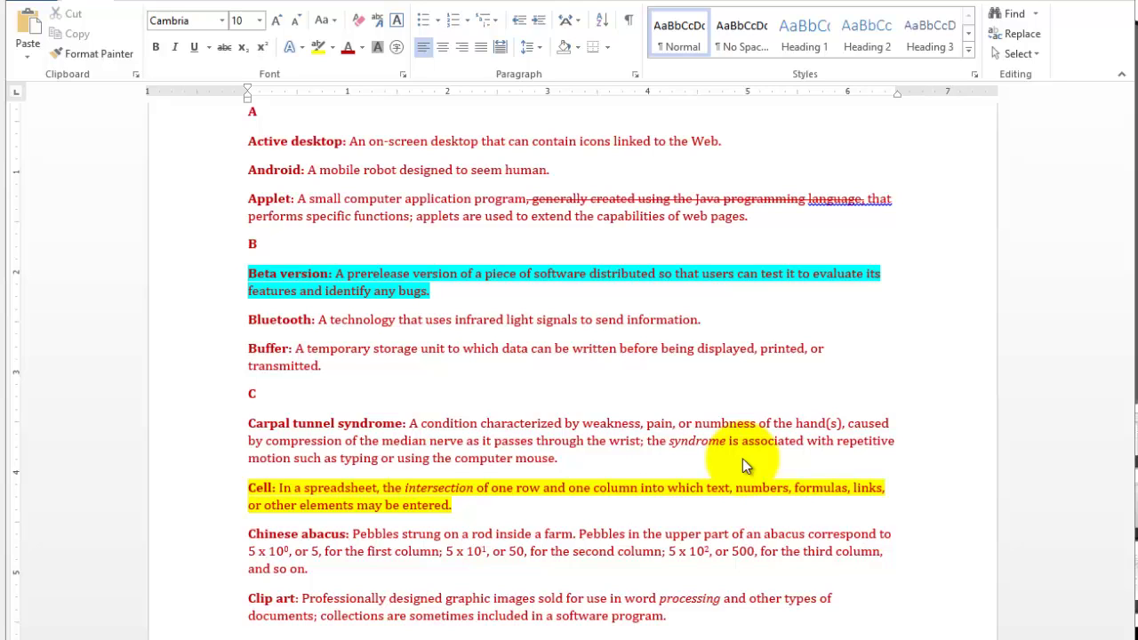
Step: Italicize the word 'robot' in the Android definition with Ctrl+I
scroll(742, 459, "up", 3)
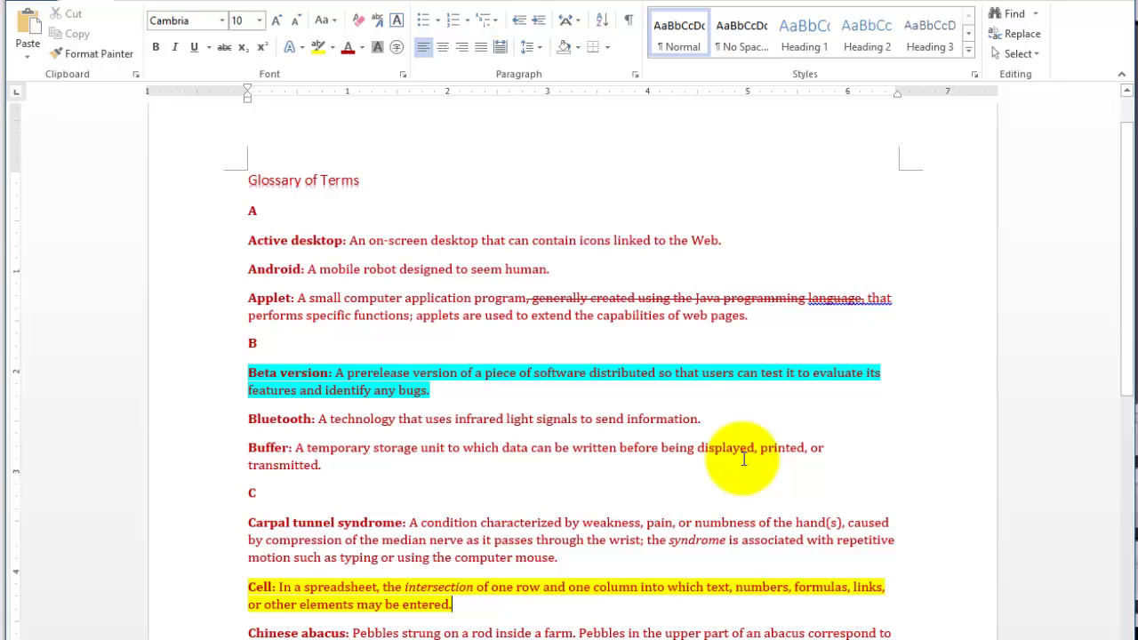
left_click_drag(248, 268, 455, 268)
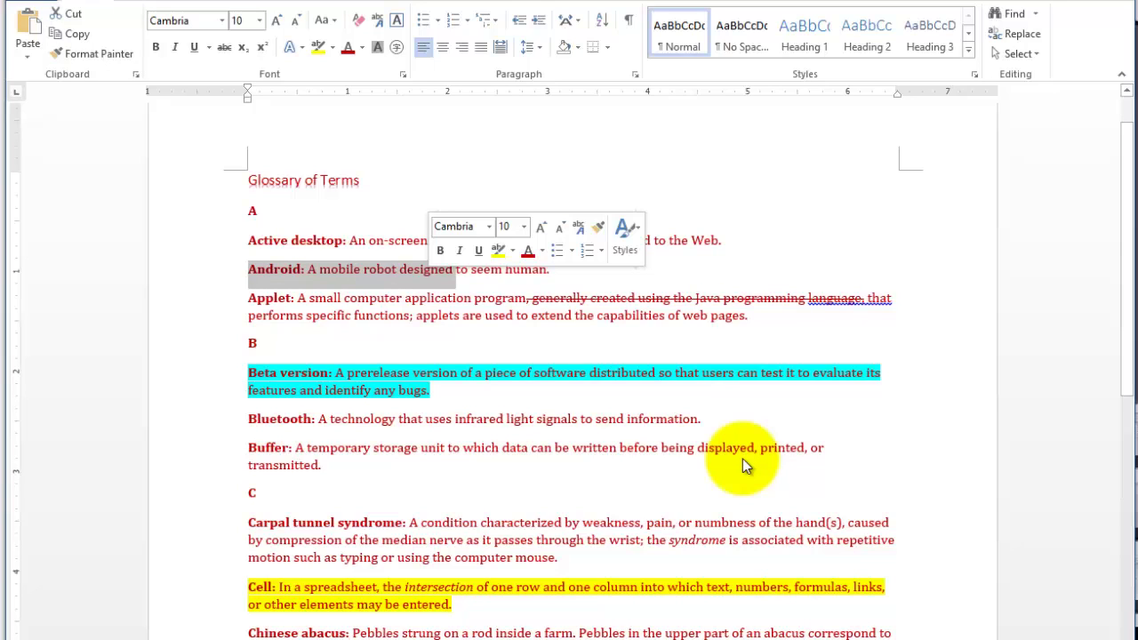
left_click(485, 315)
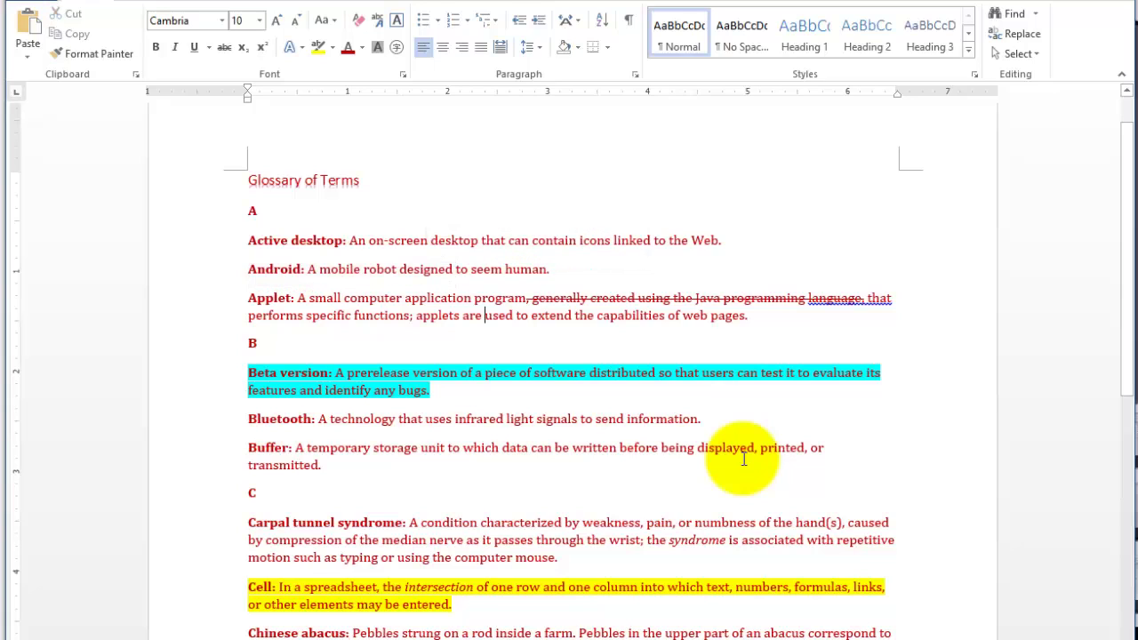
double_click(380, 269)
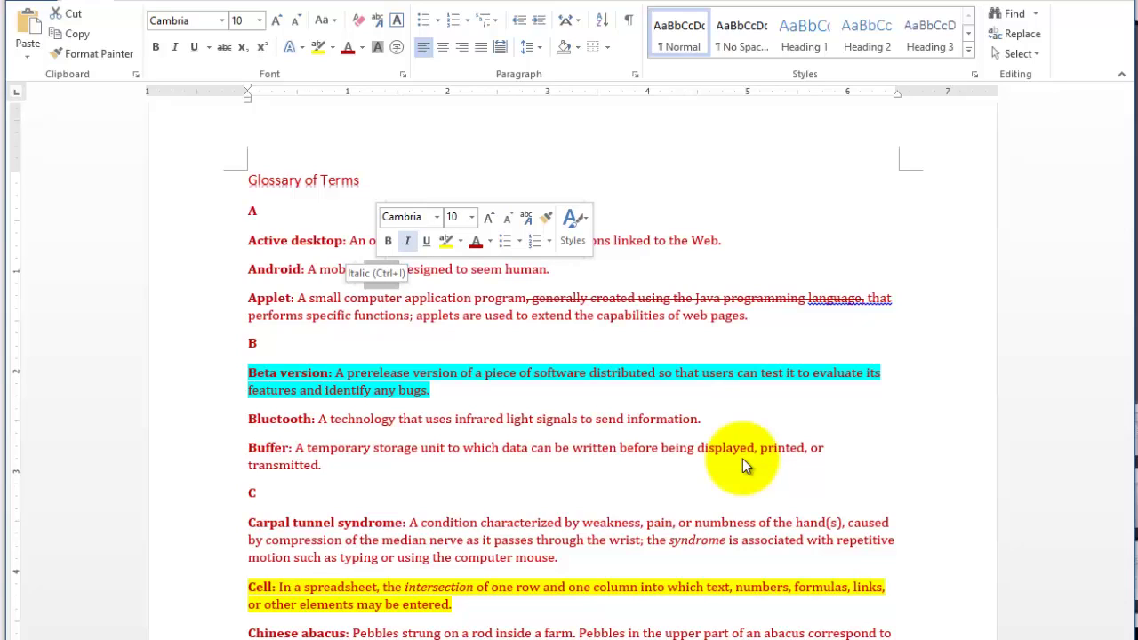
key("ctrl+i")
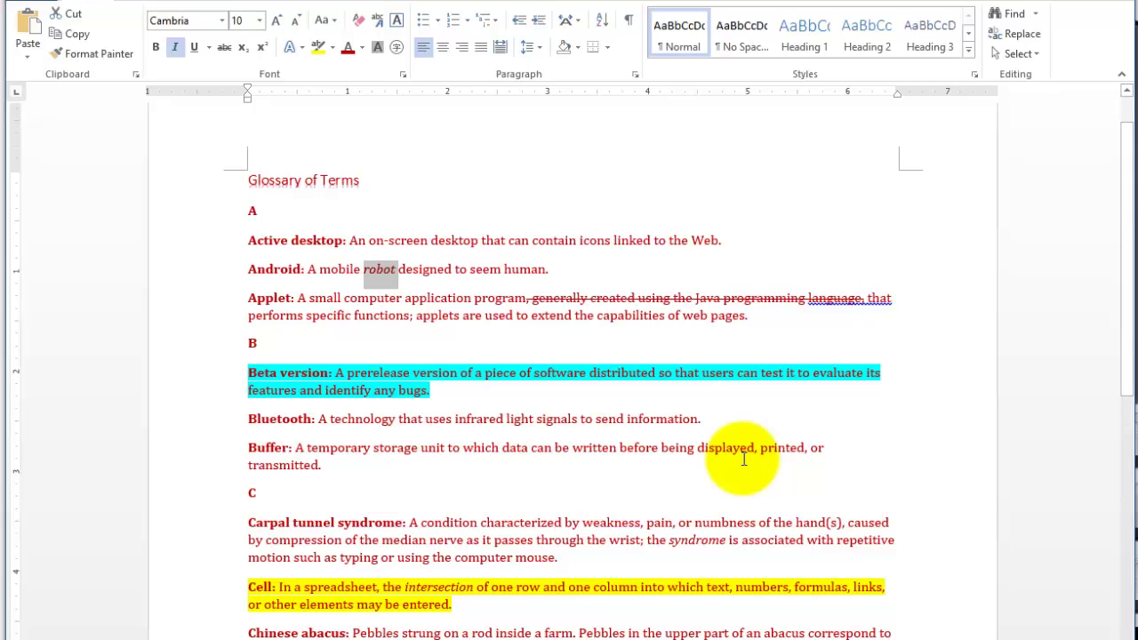
key("Down")
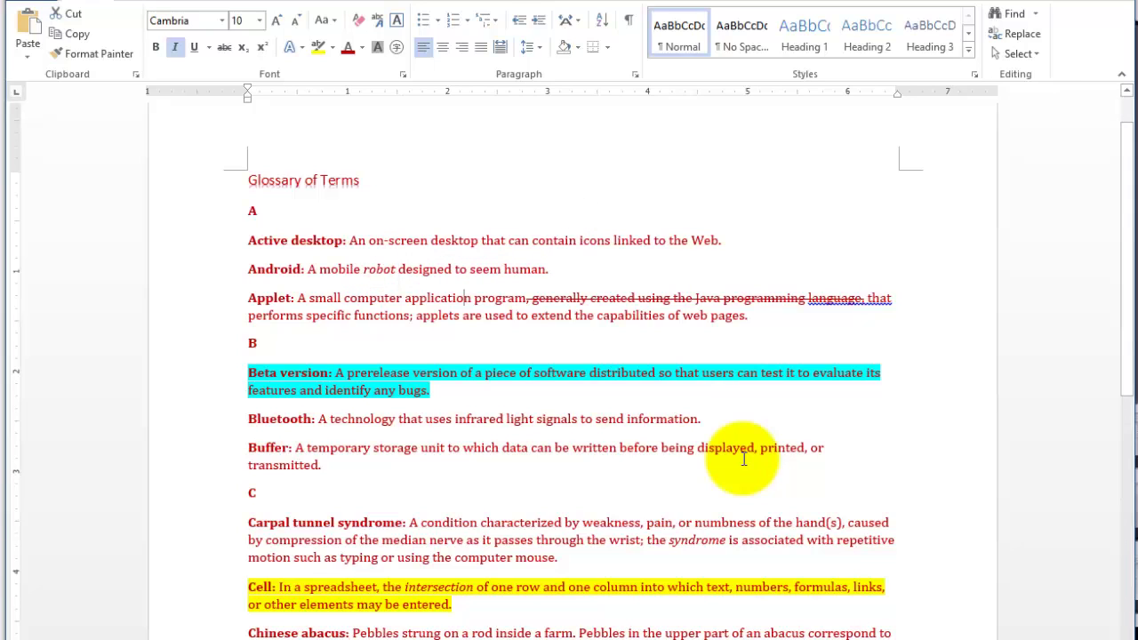